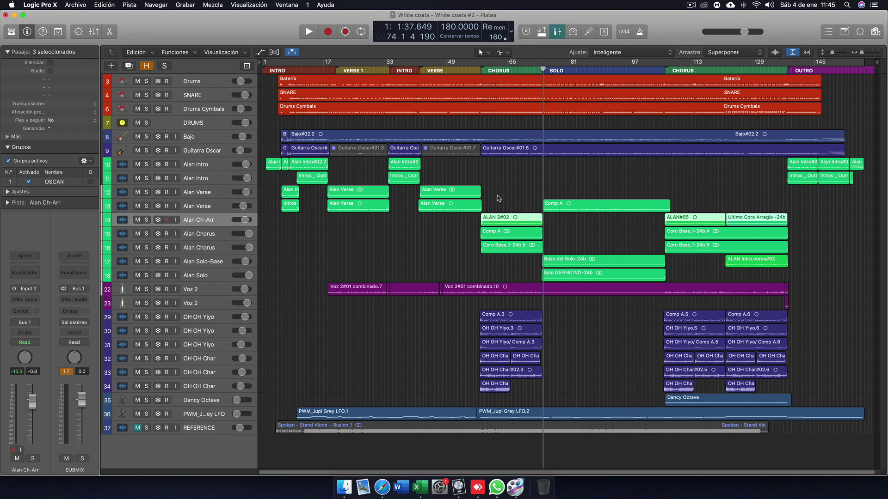
# Step: Review the session's tracks, examining the drum regions, the DRUMS bus, the OH OH backing vocals and the two synth tracks
pyautogui.click(208, 84)
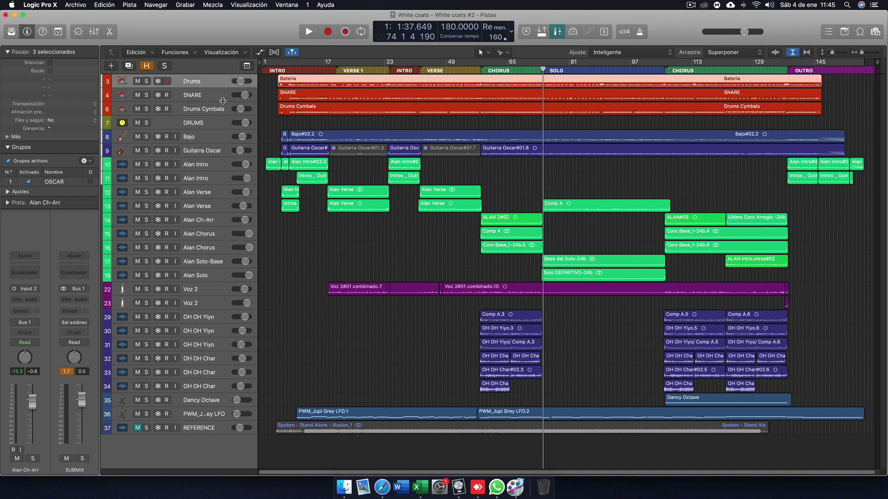
pyautogui.click(353, 88)
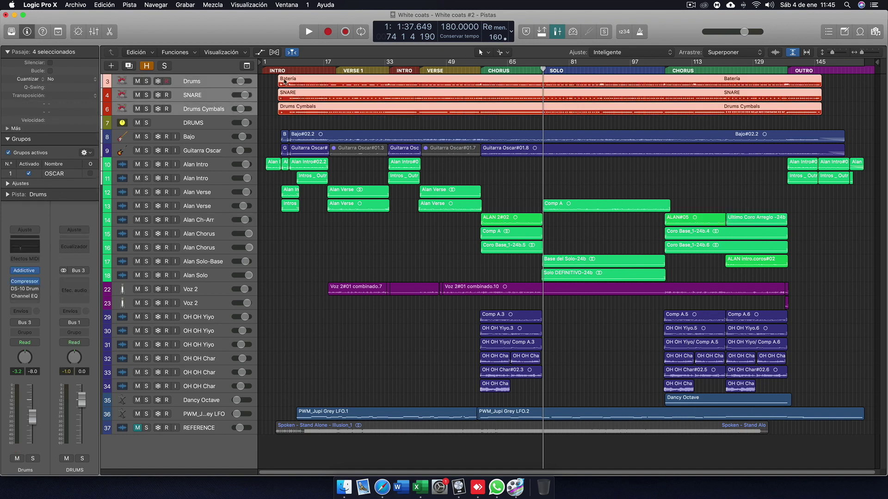
pyautogui.click(213, 85)
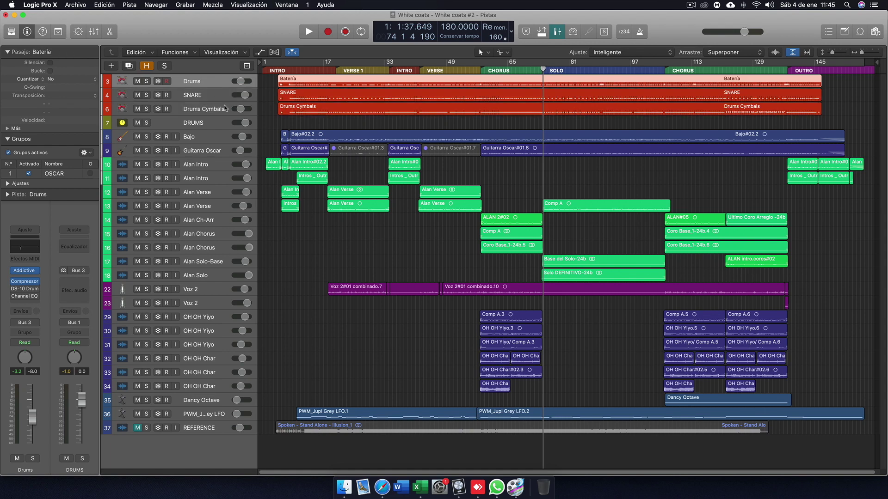
pyautogui.click(191, 124)
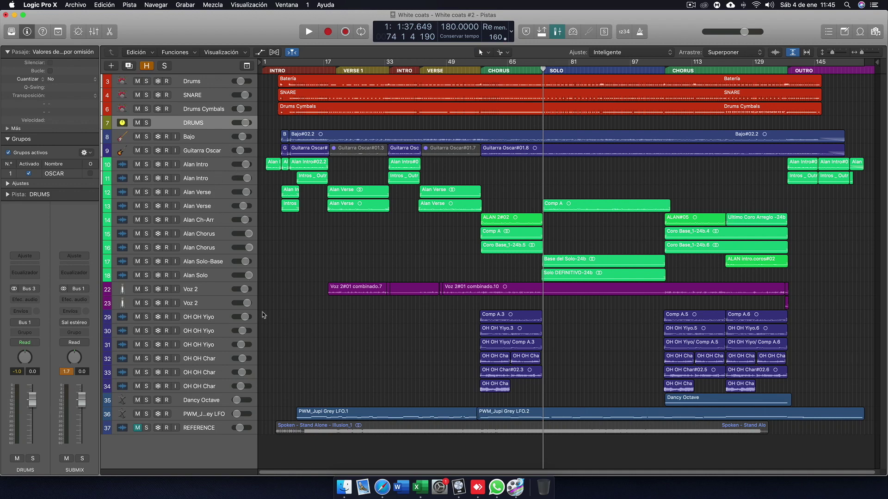
pyautogui.click(218, 317)
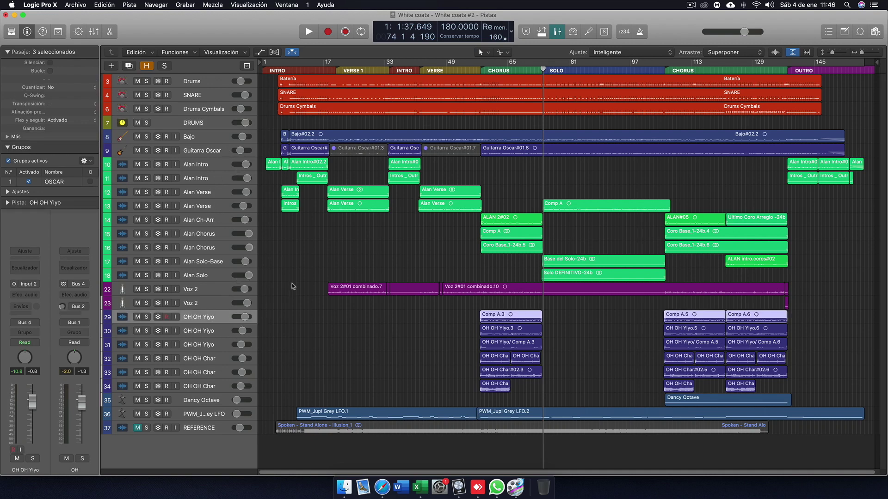
pyautogui.click(224, 415)
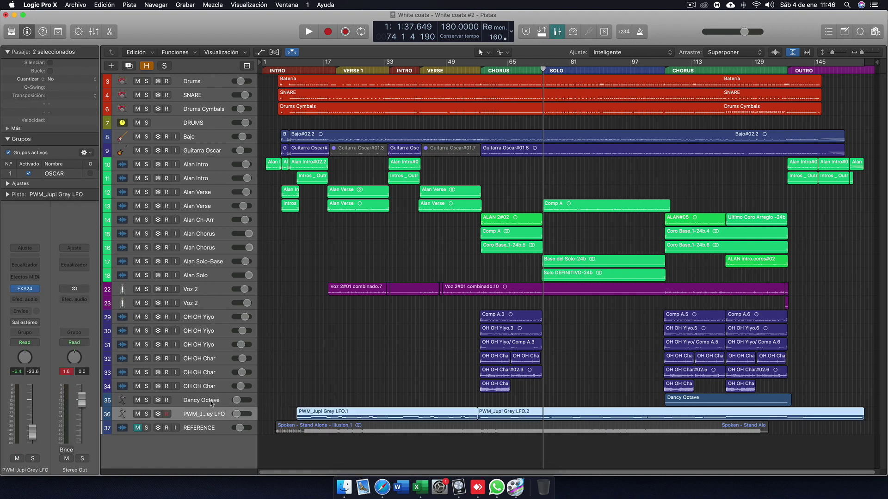
pyautogui.click(211, 401)
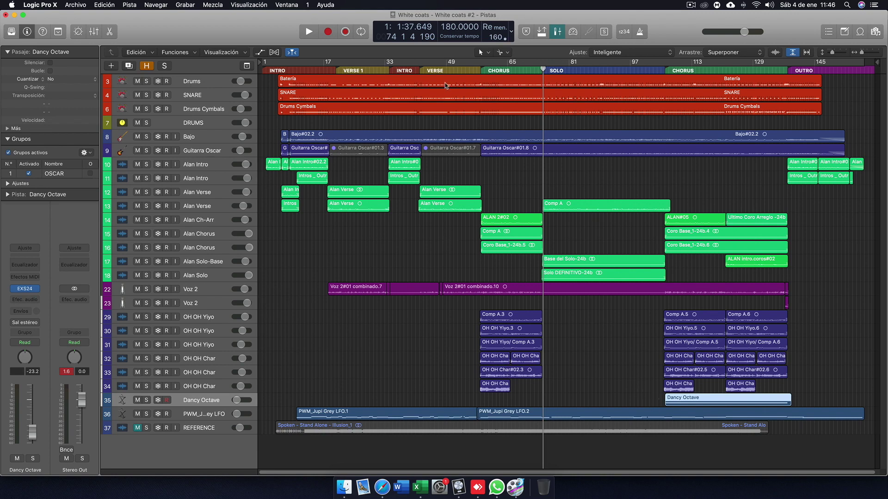
# Step: Play the song from the intro into the first verse, and stop playback
pyautogui.click(278, 71)
pyautogui.press('space')
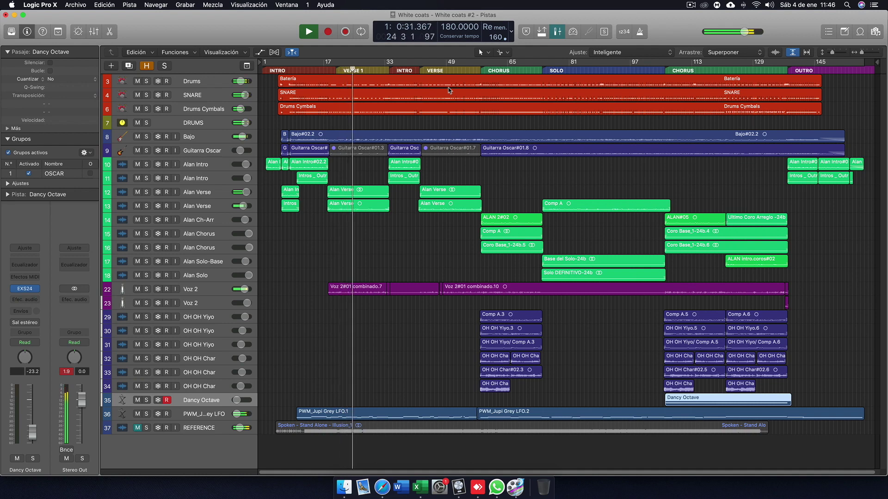
pyautogui.press('space')
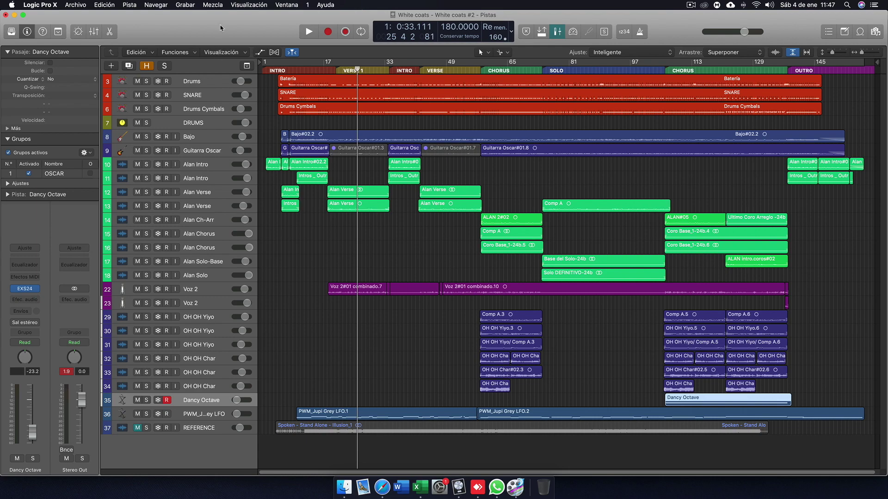
# Step: Close the mixer pane in the tracks window and open the mixer in its own window, showing the first channel strips
pyautogui.press('x')
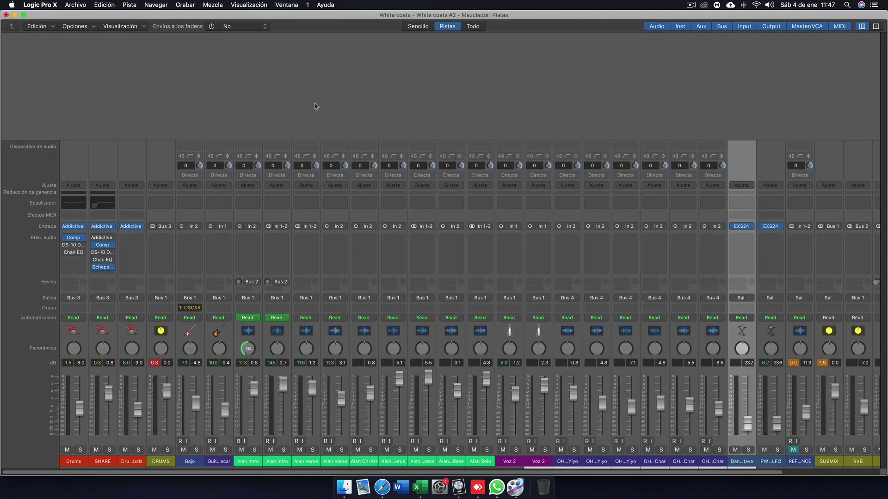
pyautogui.press('x')
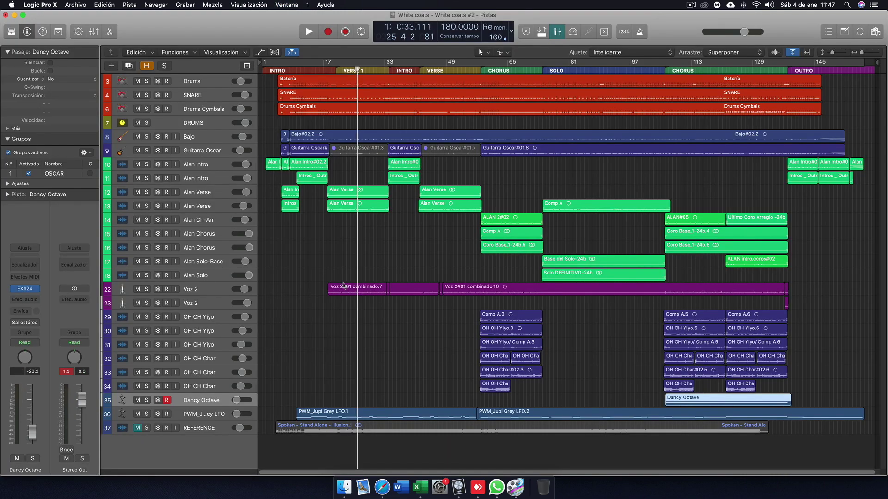
pyautogui.press('x')
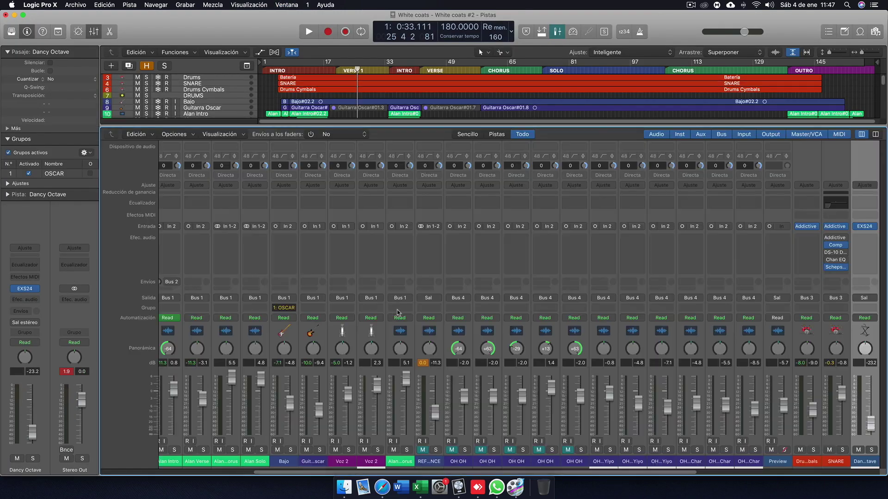
pyautogui.press('x')
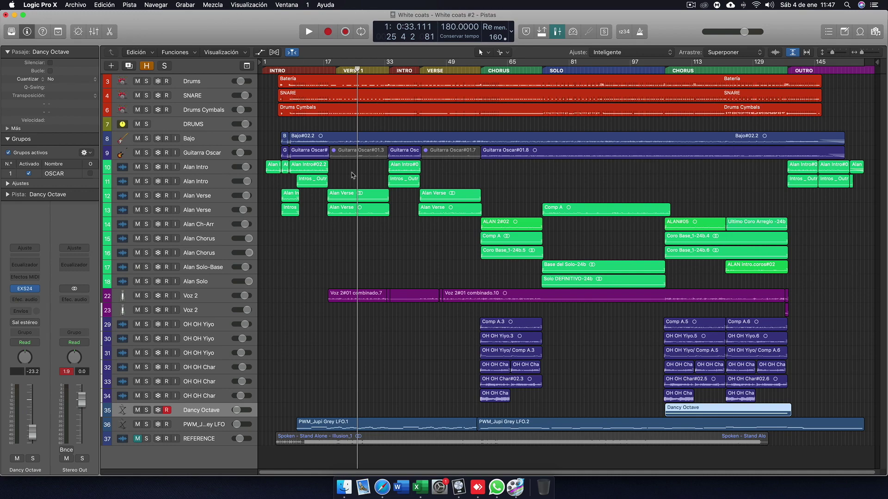
pyautogui.press('super+2')
pyautogui.hscroll(-3, 301, 337)
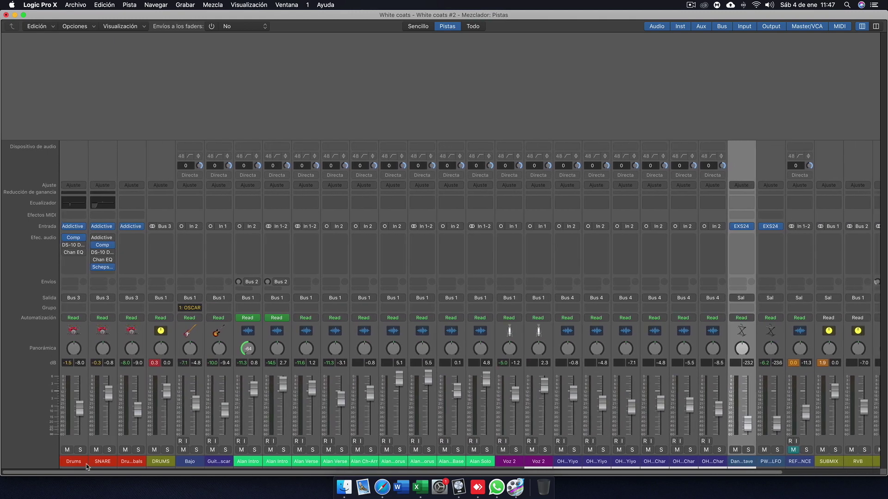
# Step: Select the channel strips from DRUMS through PWM_Jupi Grey LFO and lower all their faders to the minimum together
pyautogui.click(174, 463)
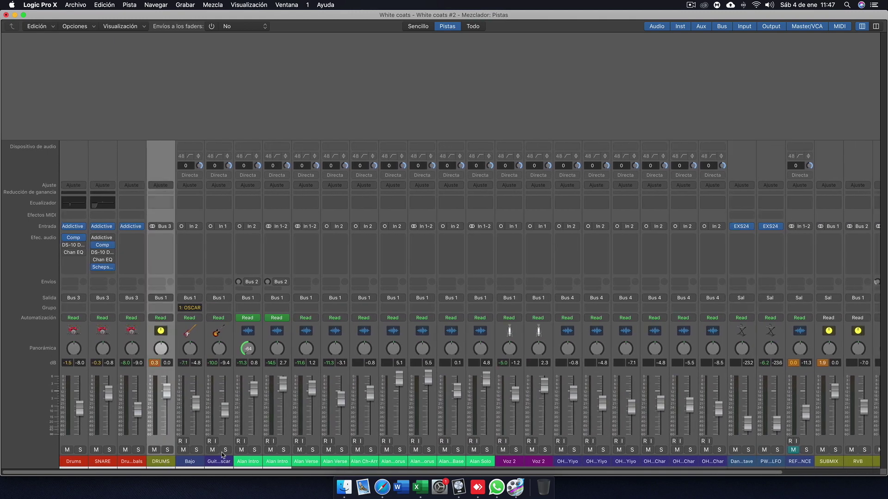
pyautogui.hscroll(5, 223, 455)
pyautogui.hscroll(2, 223, 456)
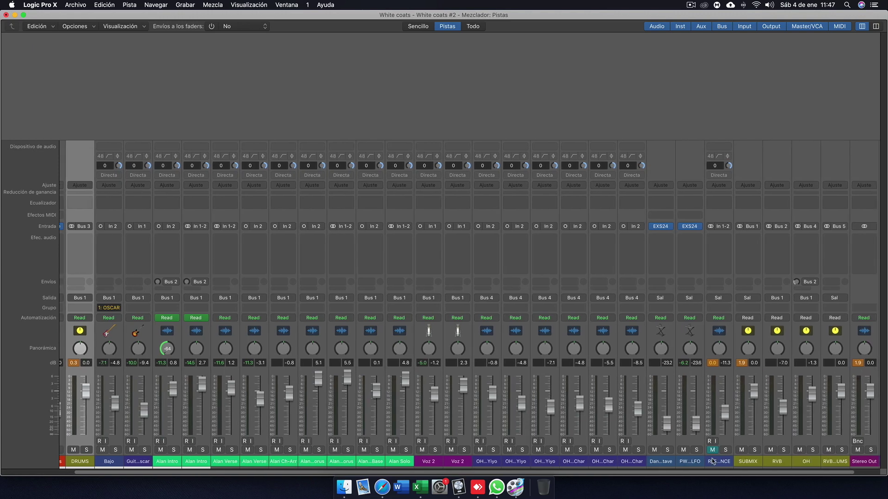
pyautogui.keyDown('shift'); pyautogui.click(694, 462); pyautogui.keyUp('shift')
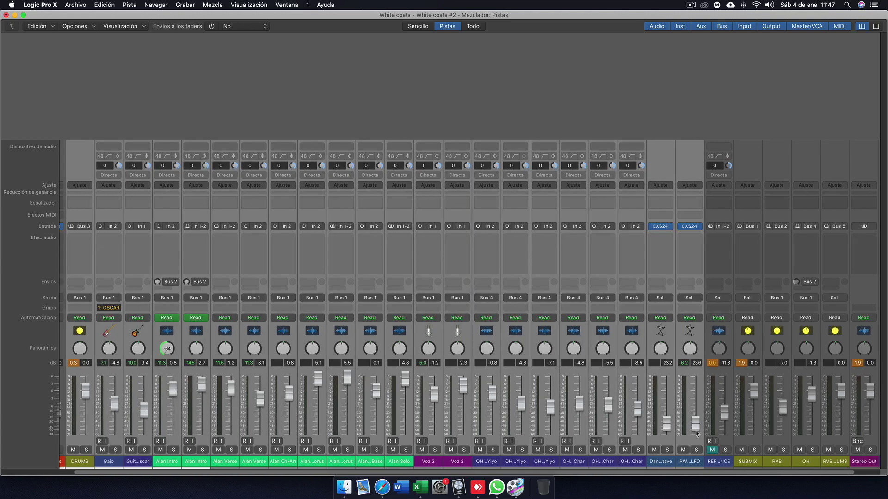
pyautogui.moveTo(696, 423); pyautogui.dragTo(696, 432)
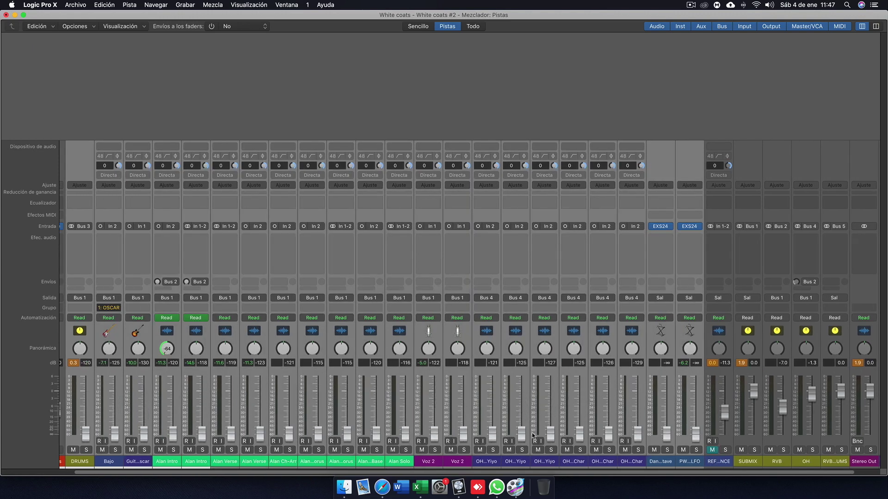
# Step: Insert a stereo Gain utility plug-in on the Stereo Out channel
pyautogui.hscroll(-6, 262, 439)
pyautogui.hscroll(8, 262, 439)
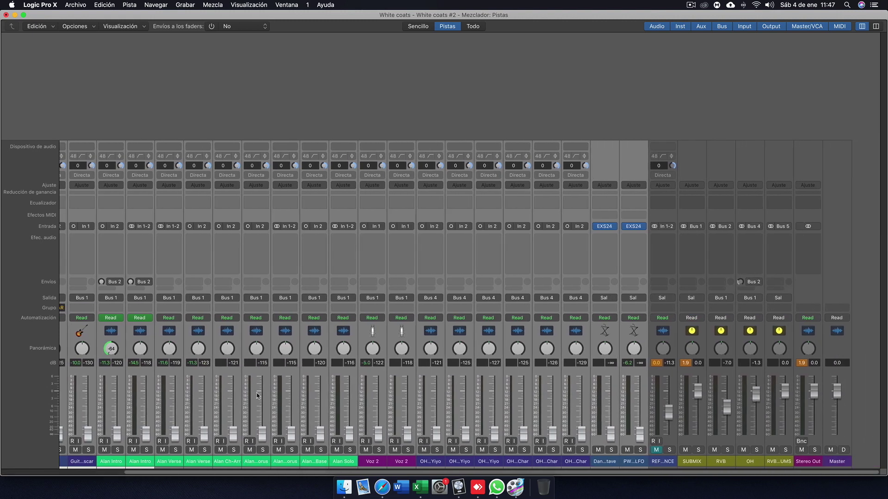
pyautogui.click(840, 465)
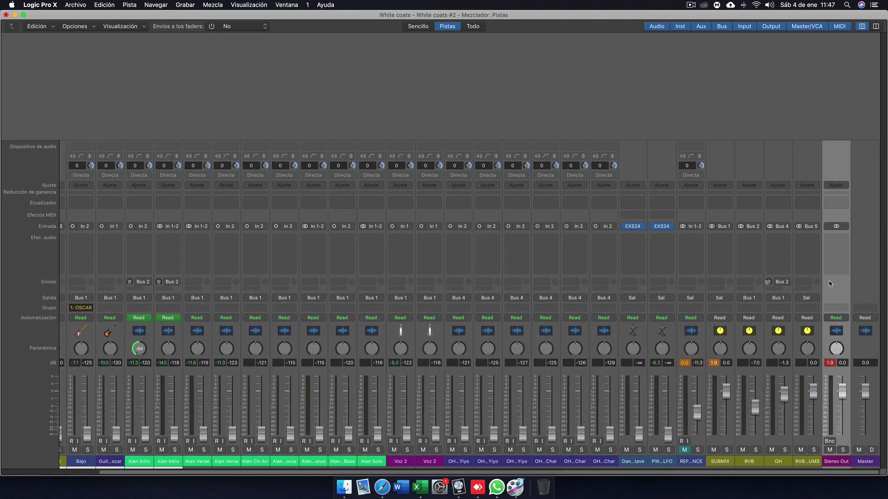
pyautogui.click(844, 238)
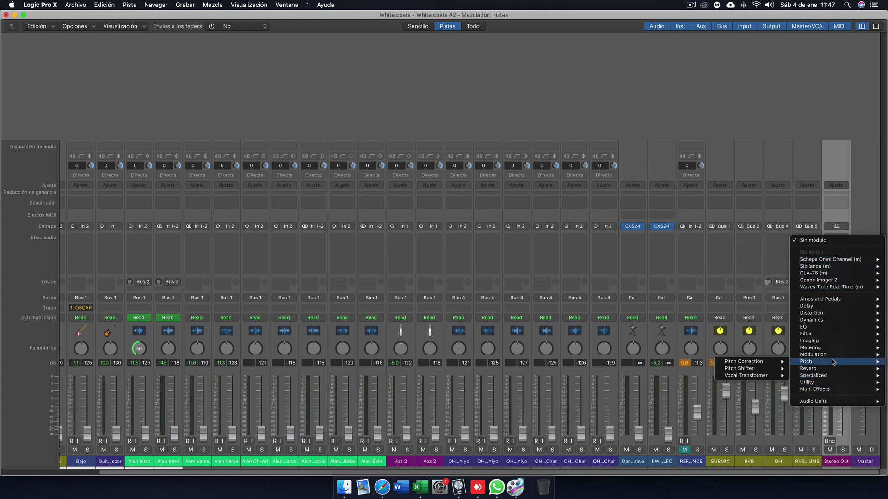
pyautogui.moveTo(816, 386)
pyautogui.moveTo(764, 387)
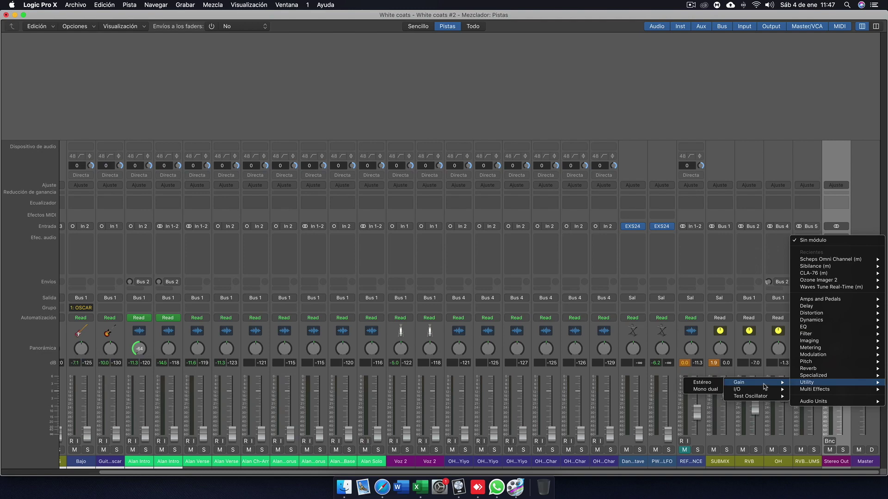
pyautogui.click(715, 384)
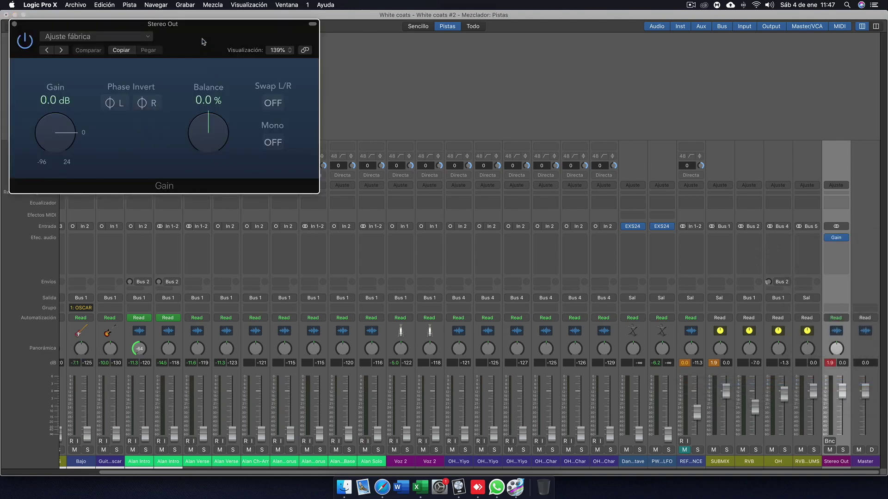
# Step: Switch Mono on in the Stereo Out channel's Gain plug-in and close its window
pyautogui.moveTo(203, 41); pyautogui.dragTo(307, 49)
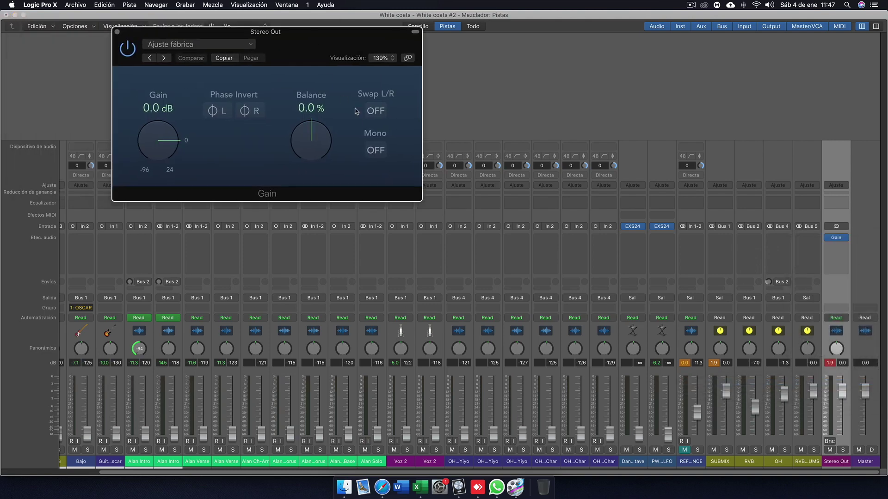
pyautogui.click(381, 152)
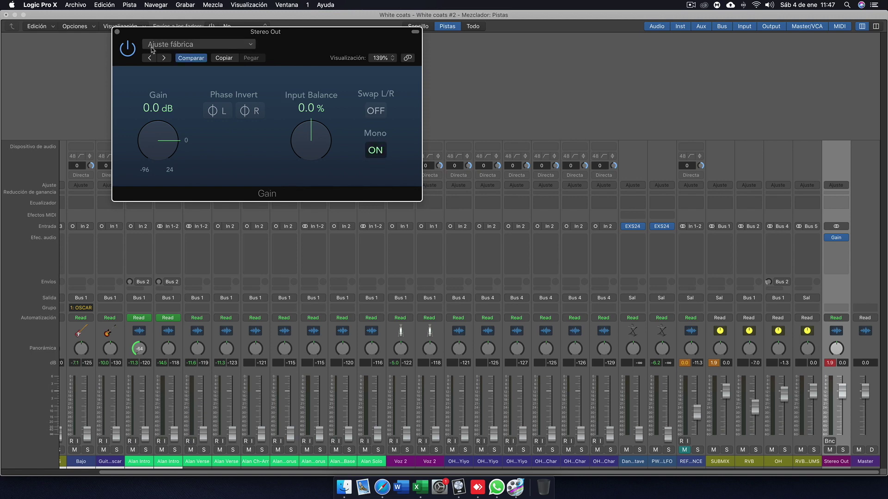
pyautogui.click(117, 31)
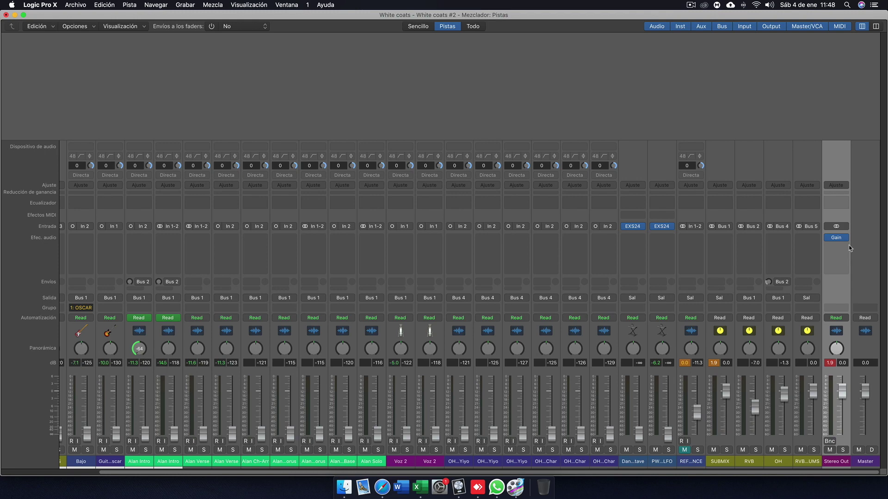
# Step: Reset the peak level indicators on the mixer channels
pyautogui.moveTo(829, 240)
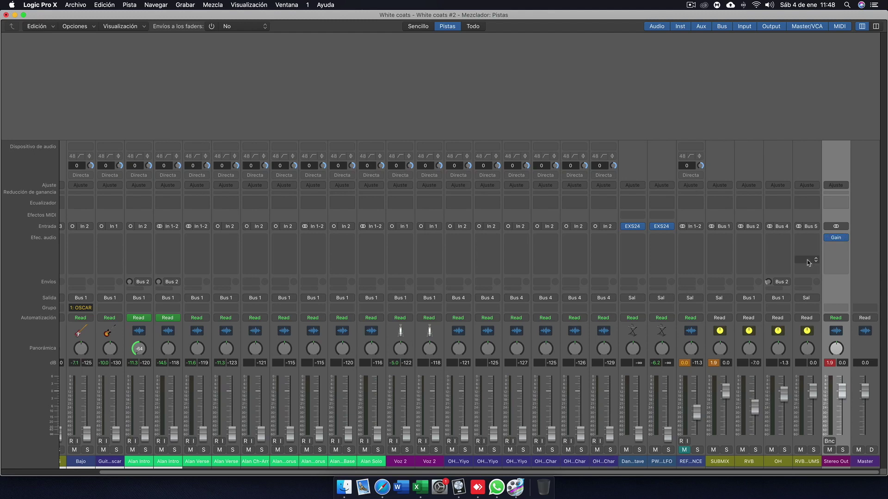
pyautogui.click(833, 363)
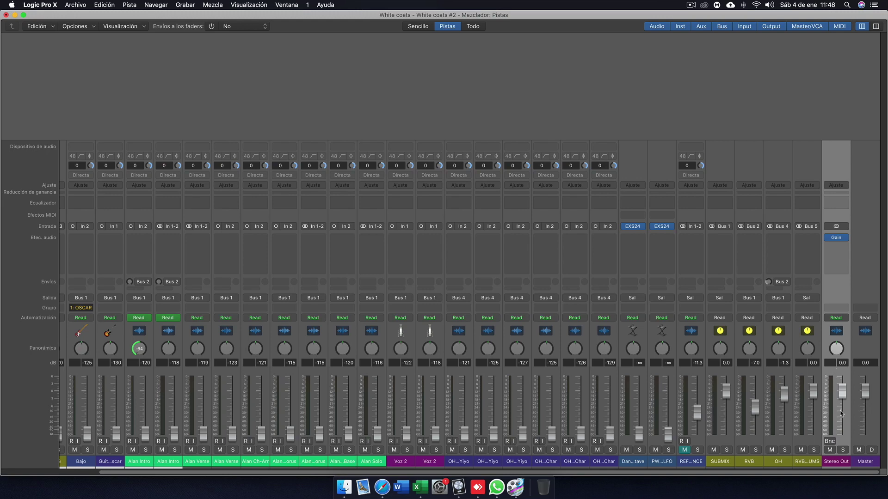
pyautogui.hscroll(-3, 661, 416)
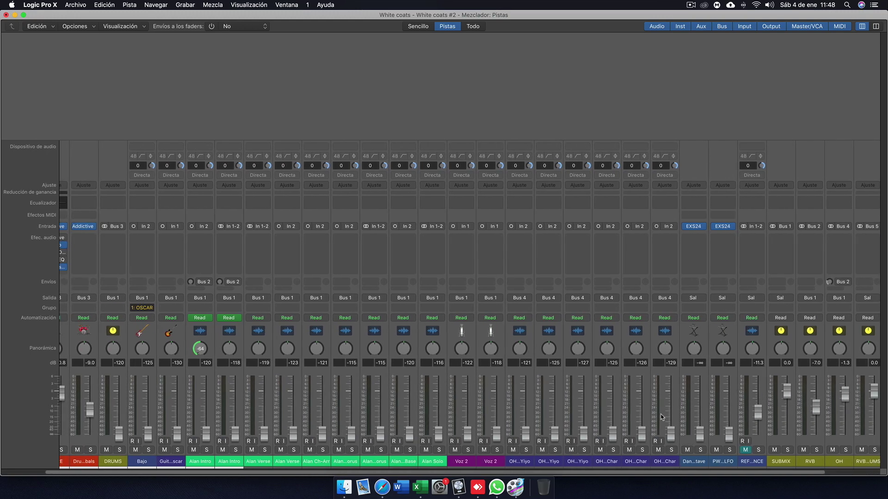
pyautogui.hscroll(3, 662, 417)
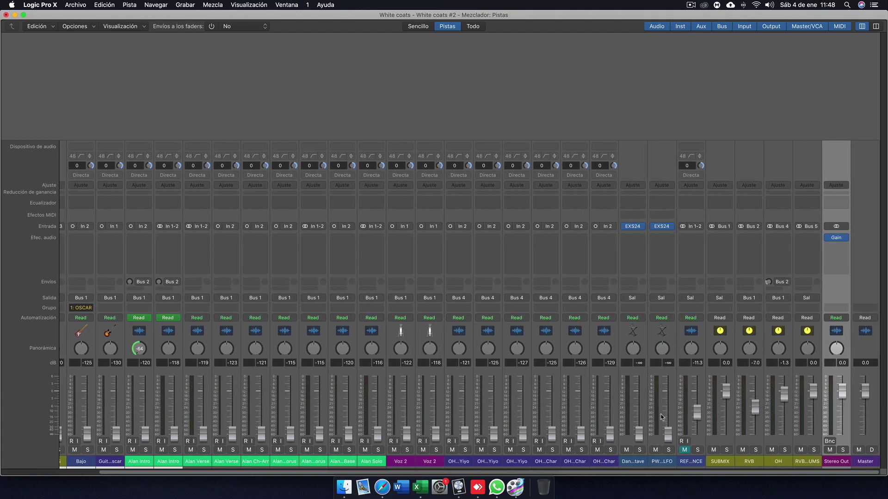
# Step: Examine the DRUMS bus channel and the Drums, SNARE and Drums Cymbals channels routed to Bus 3
pyautogui.hscroll(-5, 661, 416)
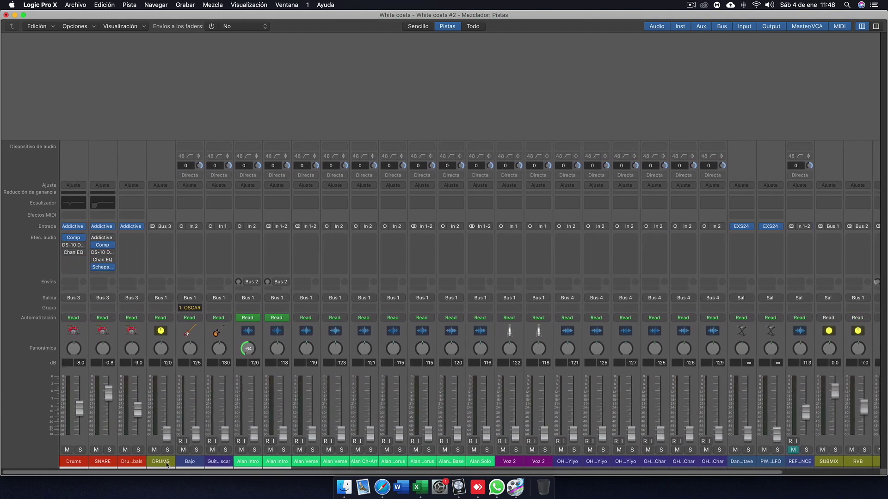
pyautogui.click(167, 464)
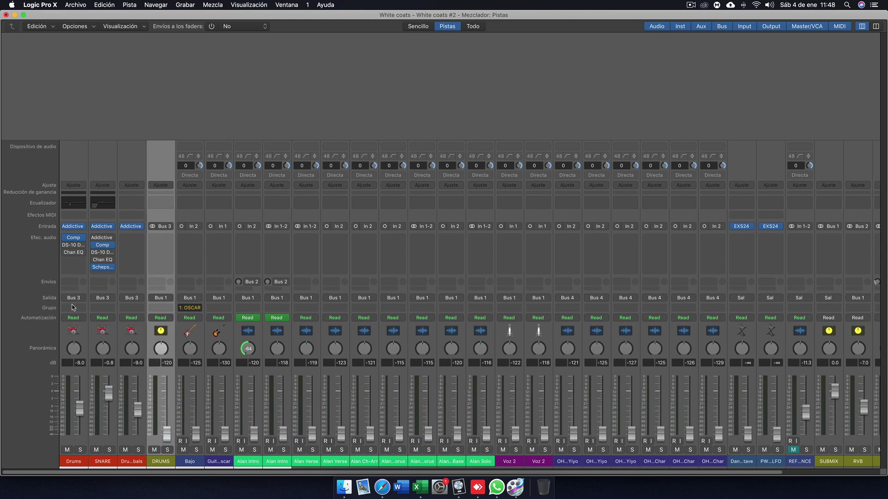
pyautogui.click(84, 461)
pyautogui.keyDown('shift'); pyautogui.click(130, 462); pyautogui.keyUp('shift')
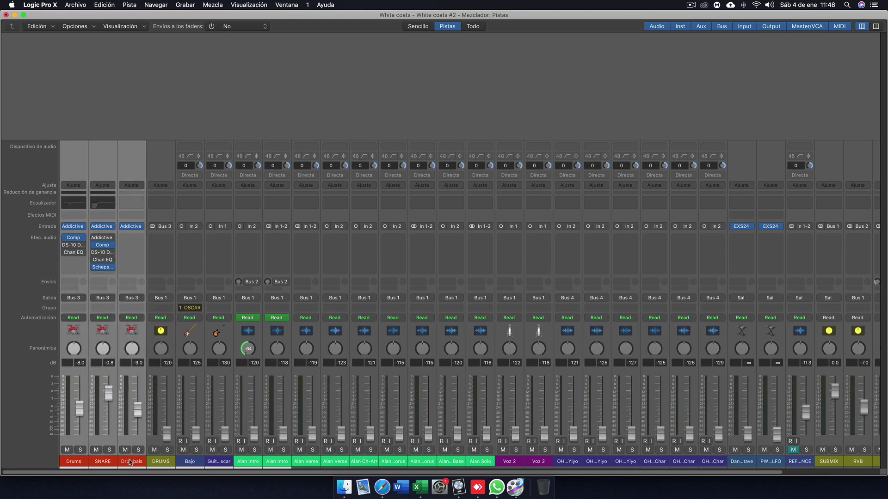
# Step: Select only the DRUMS bus channel and lower its fader fully to -∞ dB
pyautogui.click(163, 462)
pyautogui.moveTo(167, 434); pyautogui.dragTo(169, 451)
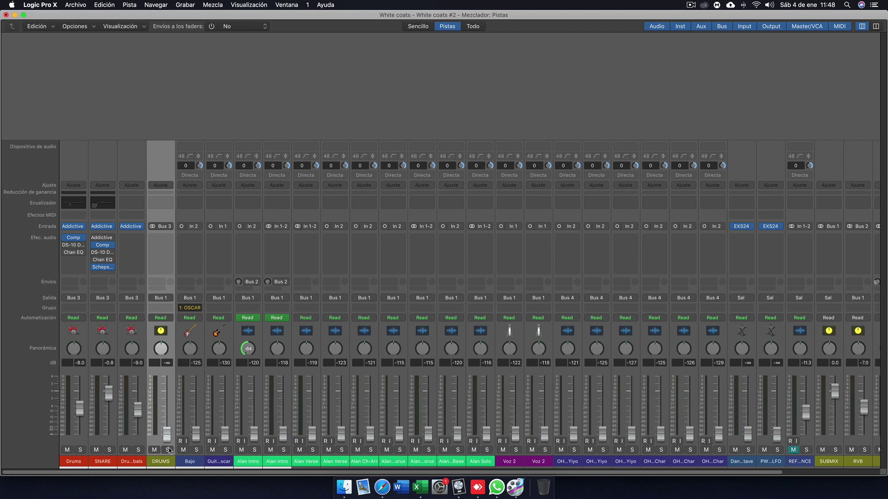
pyautogui.hscroll(1, 167, 407)
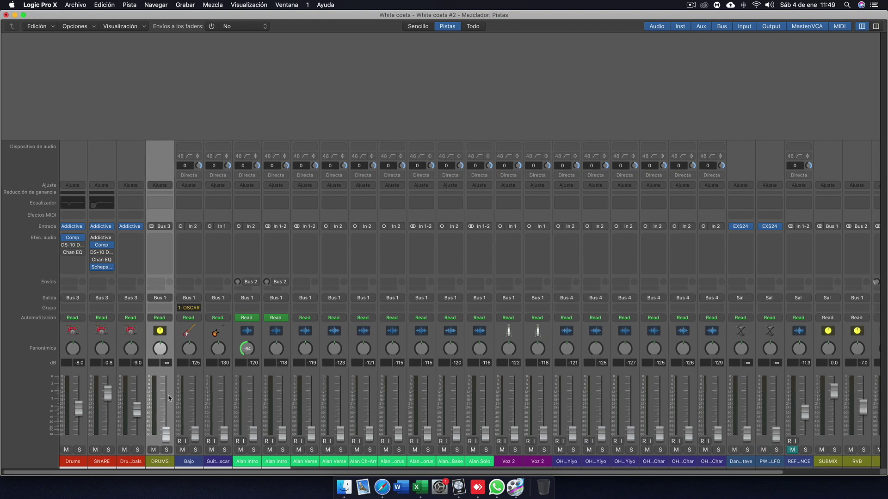
pyautogui.hscroll(5, 161, 393)
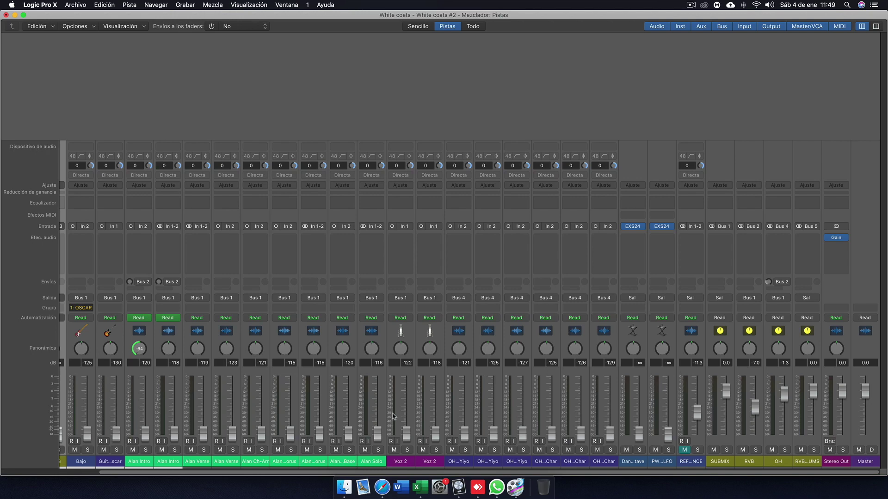
pyautogui.hscroll(1, 136, 428)
pyautogui.hscroll(-1, 136, 427)
pyautogui.hscroll(-5, 441, 407)
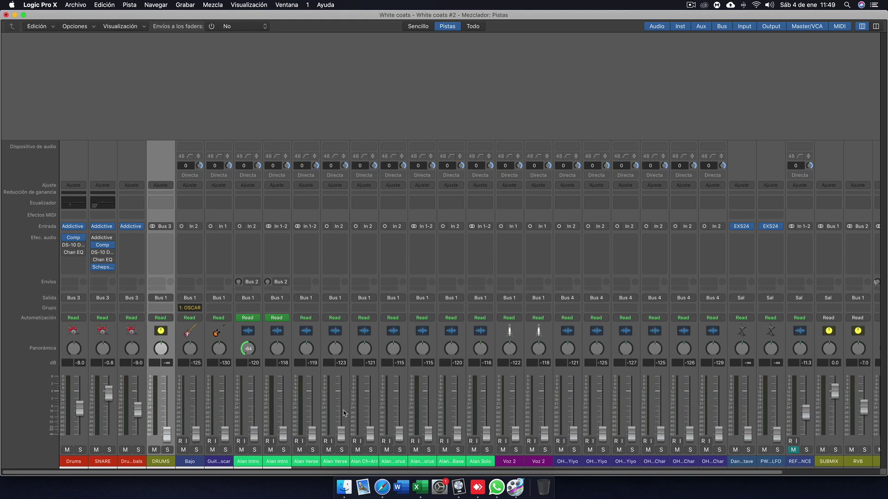
pyautogui.hscroll(3, 218, 432)
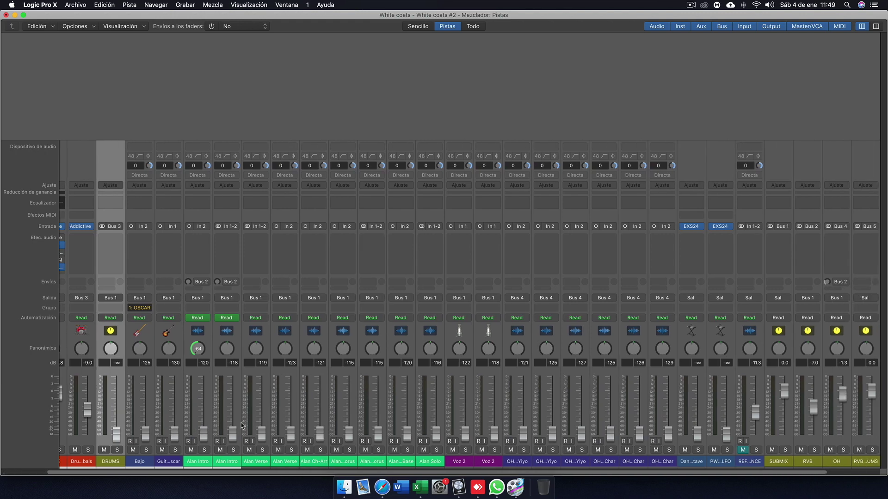
pyautogui.hscroll(-1, 308, 398)
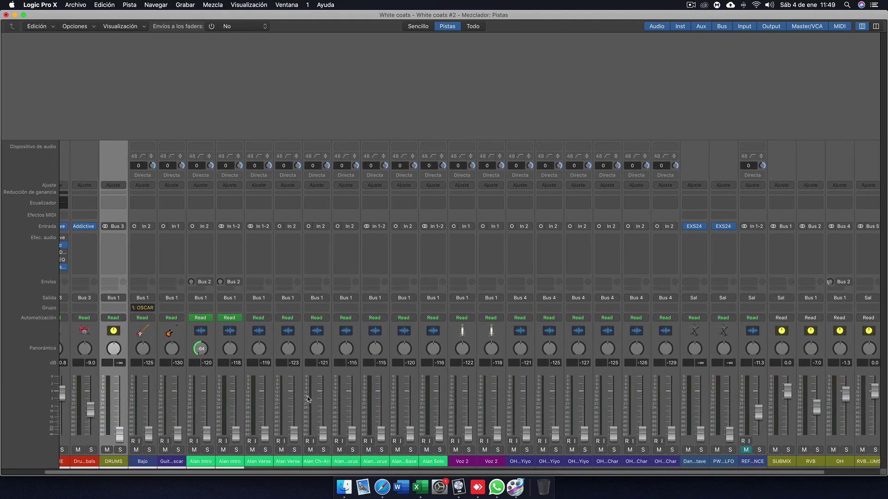
# Step: Close the mixer, set the cycle area over the last CHORUS section, and start playback there
pyautogui.press('super+w')
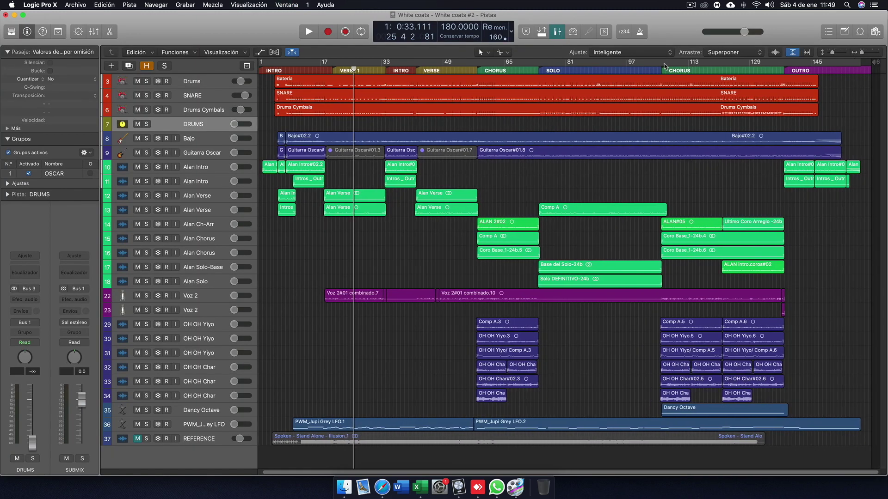
pyautogui.moveTo(665, 63); pyautogui.dragTo(785, 64)
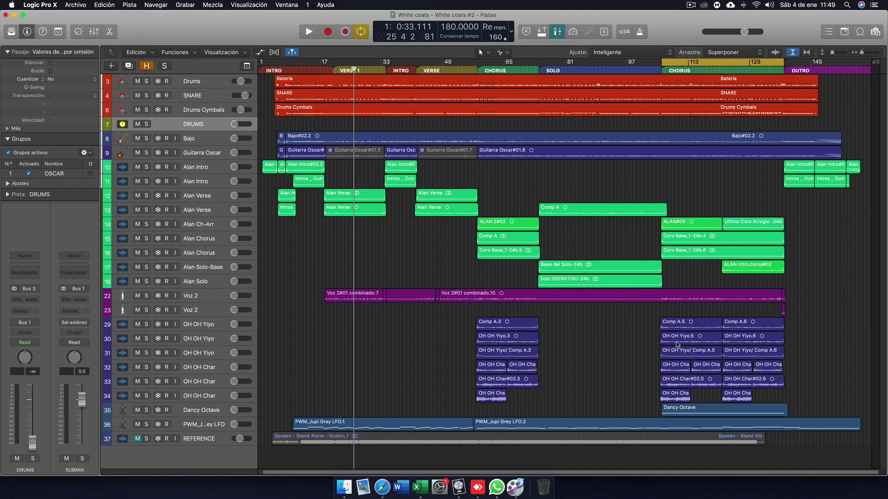
pyautogui.click(673, 69)
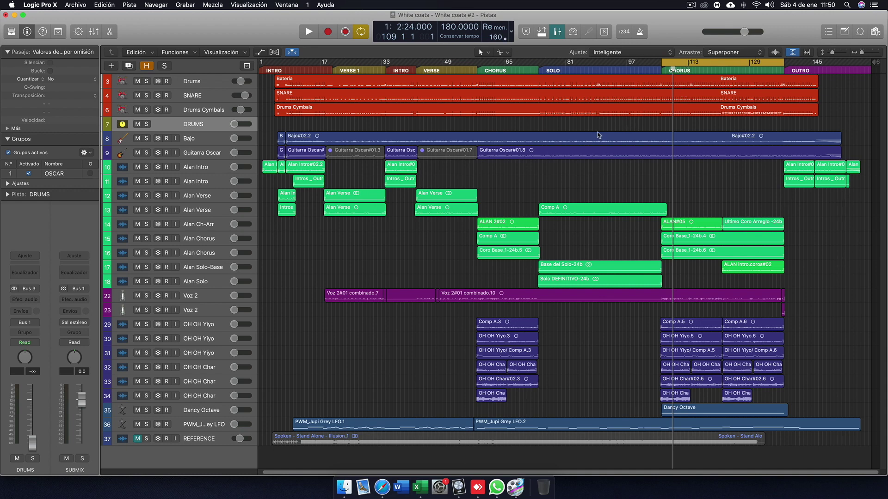
pyautogui.press('space')
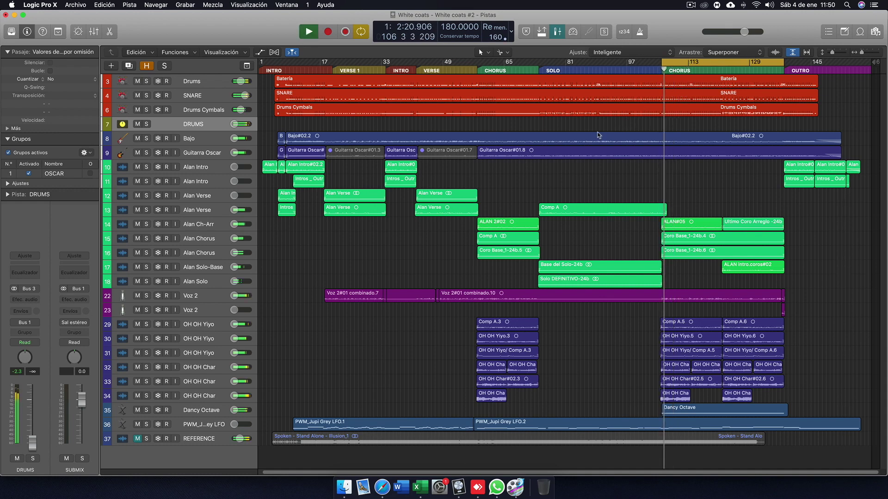
# Step: Reopen the mixer, raise the DRUMS bus fader to -9.6 dB during playback, and reset the Stereo Out peak level to check it
pyautogui.press('super+2')
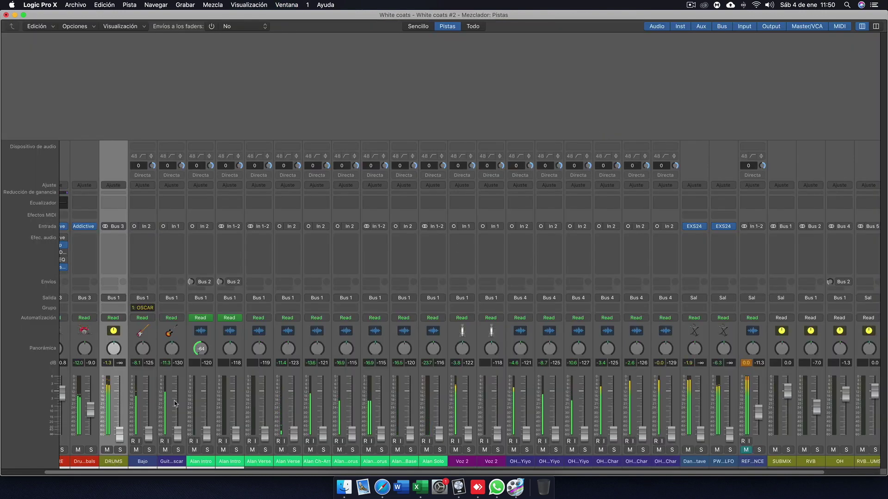
pyautogui.hscroll(1, 174, 404)
pyautogui.hscroll(2, 175, 403)
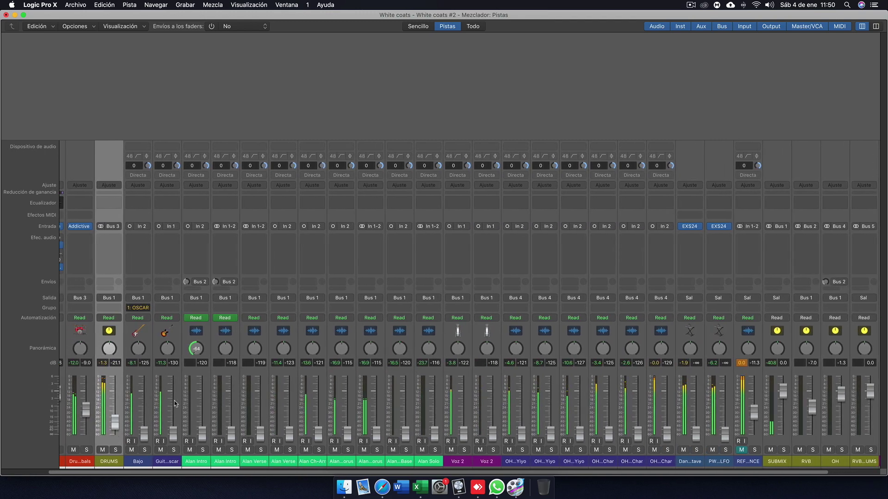
pyautogui.hscroll(5, 175, 404)
pyautogui.hscroll(2, 175, 403)
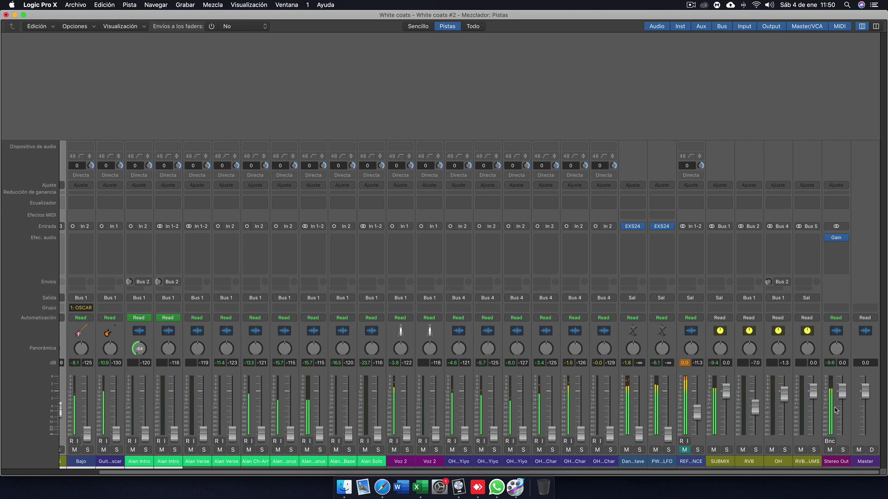
pyautogui.click(832, 364)
pyautogui.click(831, 365)
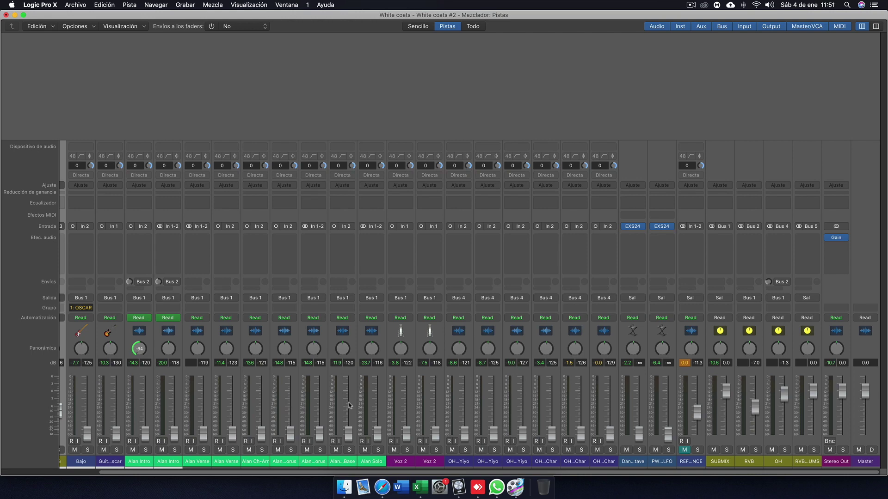
# Step: Select the Bajo channel and lower its fader fully to -∞ dB
pyautogui.hscroll(-5, 380, 378)
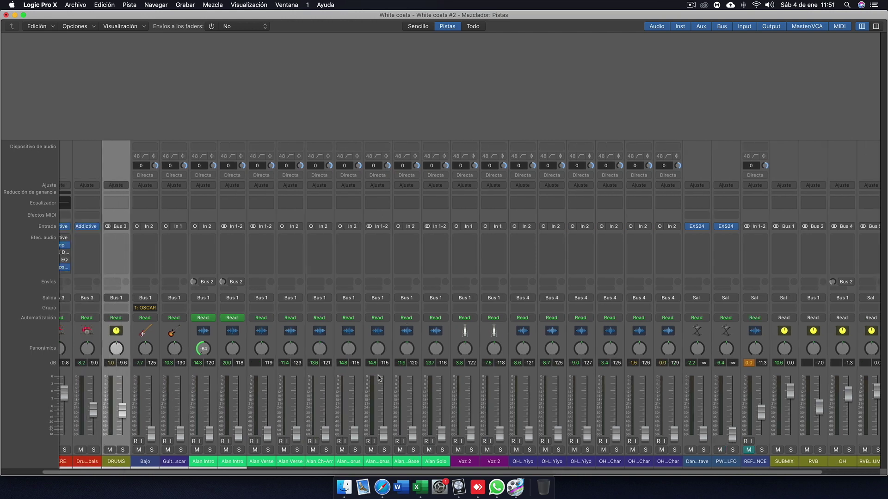
pyautogui.click(201, 462)
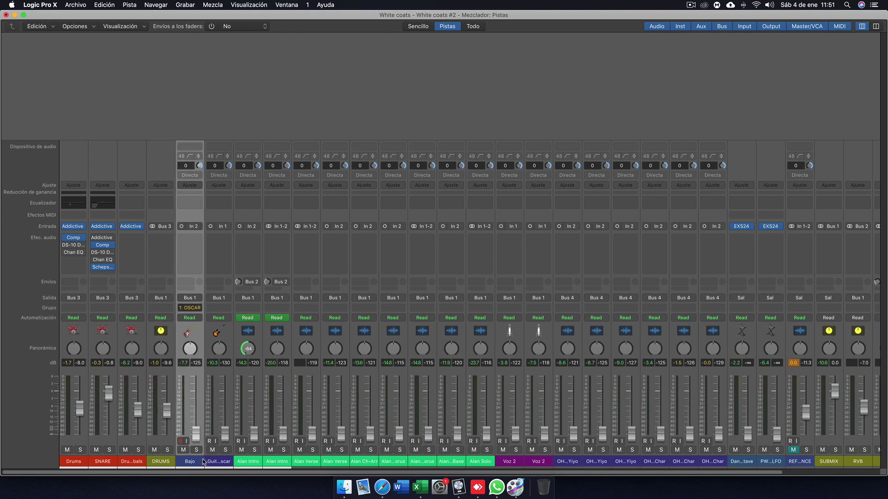
pyautogui.hscroll(5, 198, 409)
pyautogui.hscroll(-3, 130, 422)
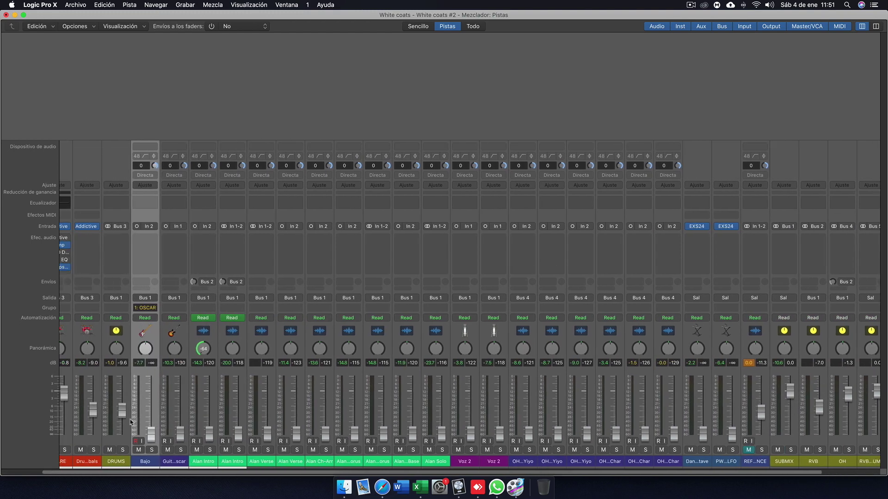
# Step: Reselect the DRUMS bus and play the cycled chorus to listen to the drums on their own
pyautogui.click(131, 463)
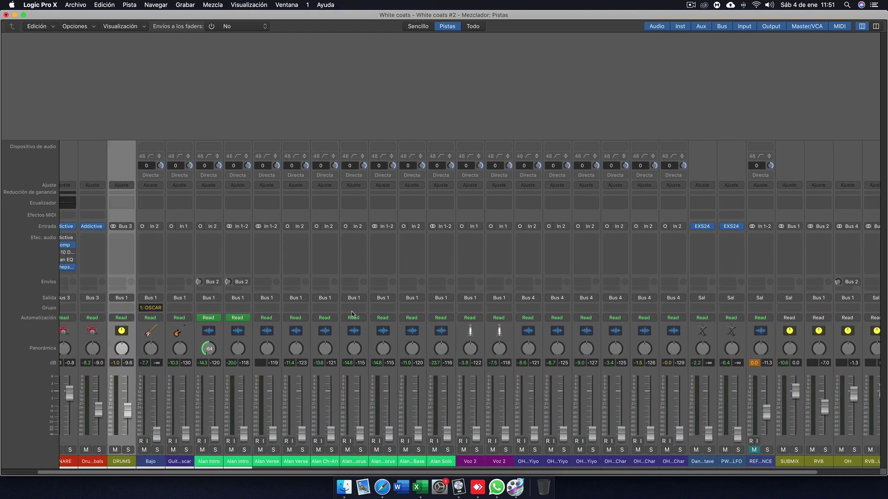
pyautogui.hscroll(3, 694, 370)
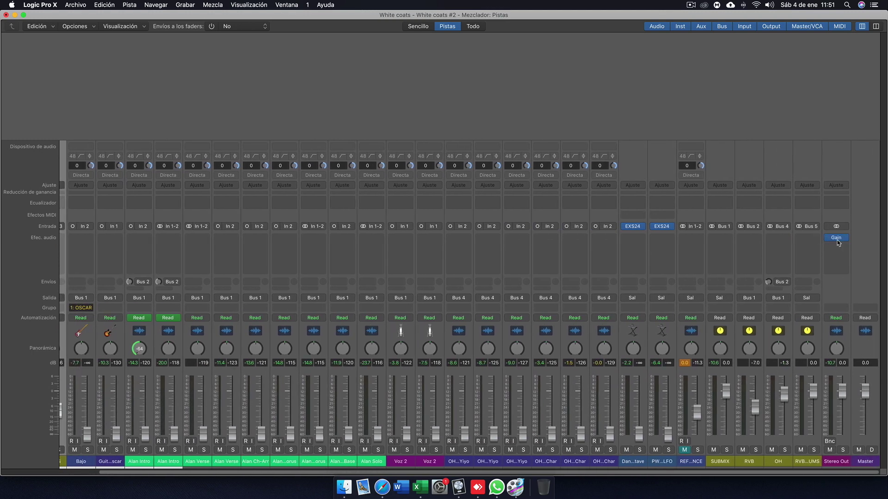
pyautogui.hscroll(-5, 480, 376)
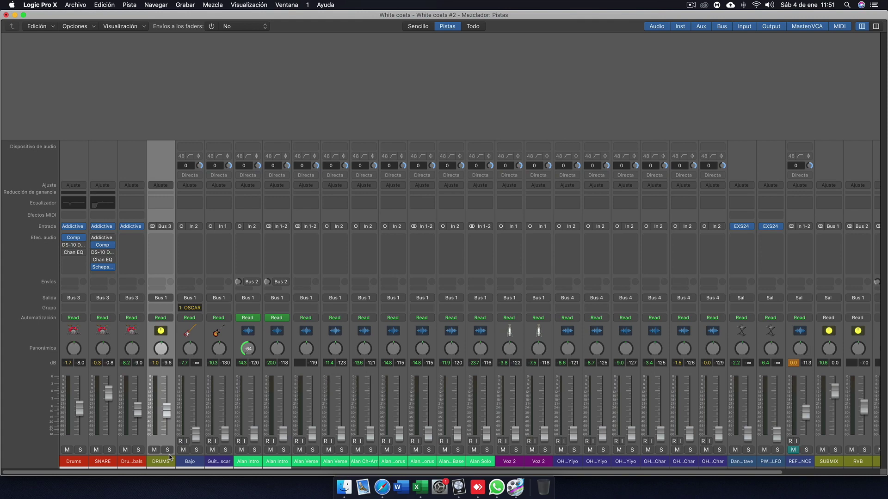
pyautogui.press('space')
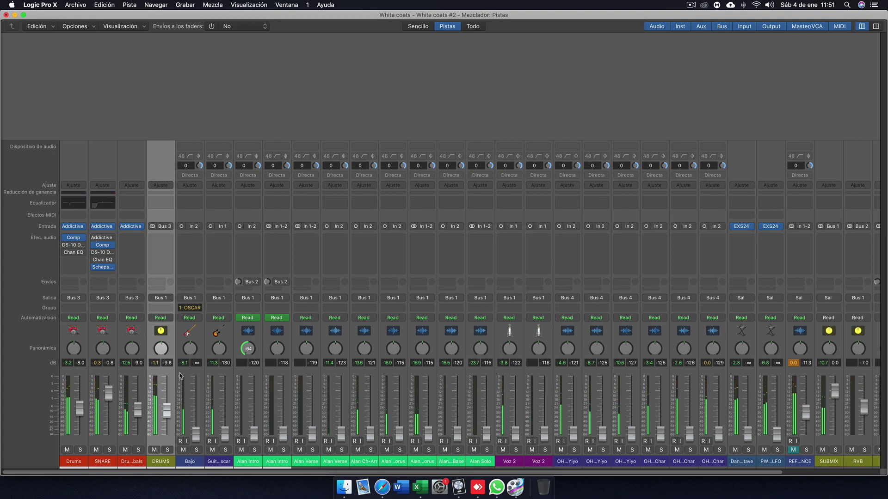
# Step: Select the Bajo channel and raise its fader to -12.9 dB during playback, muting and unmuting it to compare
pyautogui.click(188, 462)
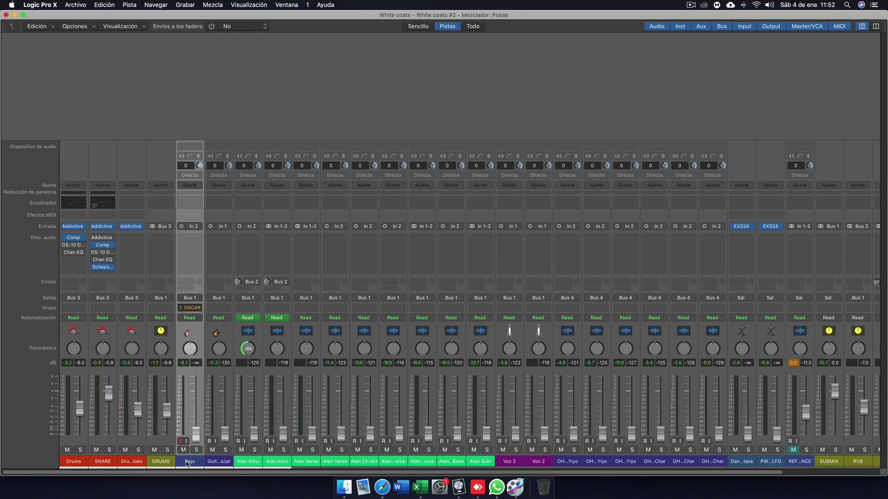
pyautogui.press('space')
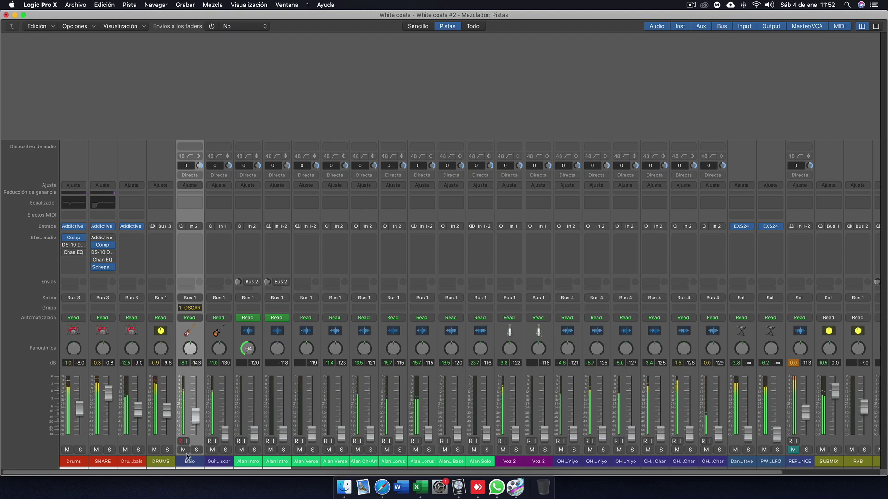
pyautogui.click(186, 451)
pyautogui.click(183, 451)
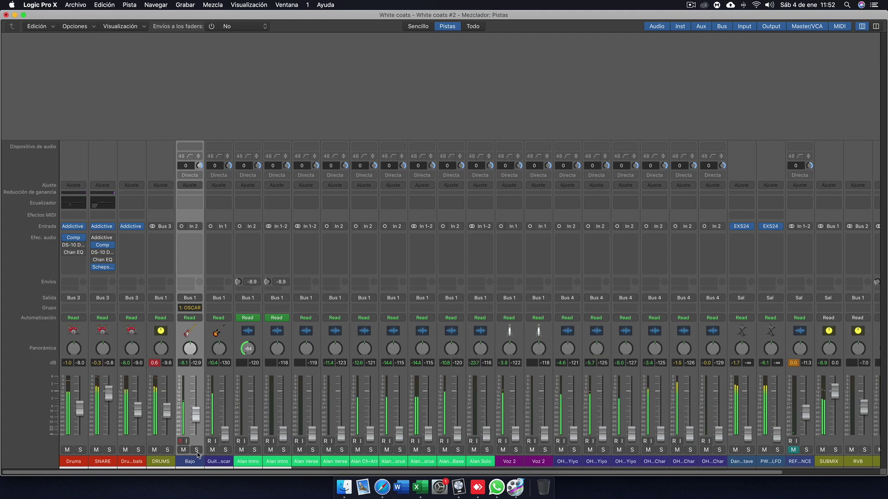
# Step: Raise the Guitarra channel's fader from -∞ to about -19 dB against the drums and bass, soloing it briefly to hear it alone
pyautogui.click(226, 463)
pyautogui.click(226, 450)
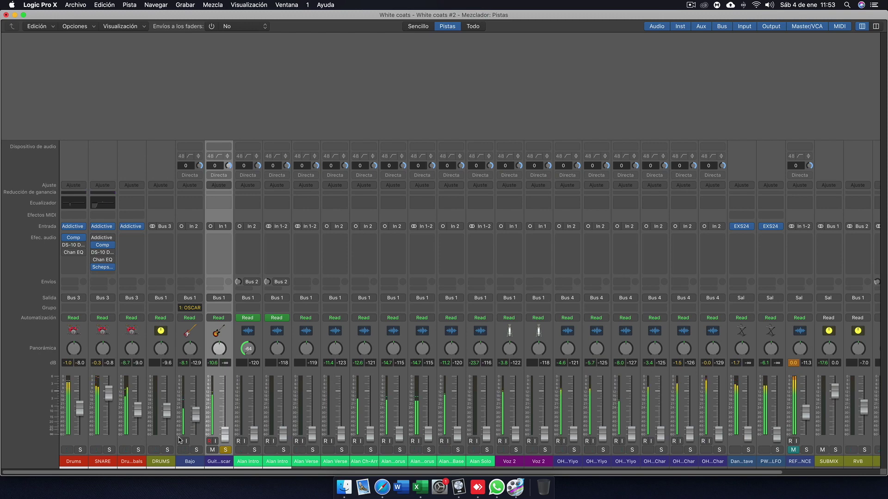
pyautogui.click(225, 450)
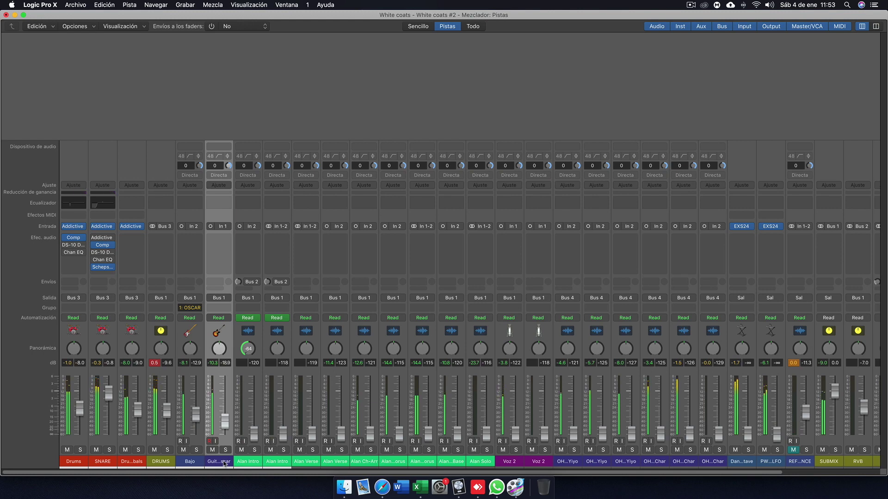
# Step: Toggle solo on the DRUMS bus on and off several times to compare the drums alone with the mix
pyautogui.click(169, 451)
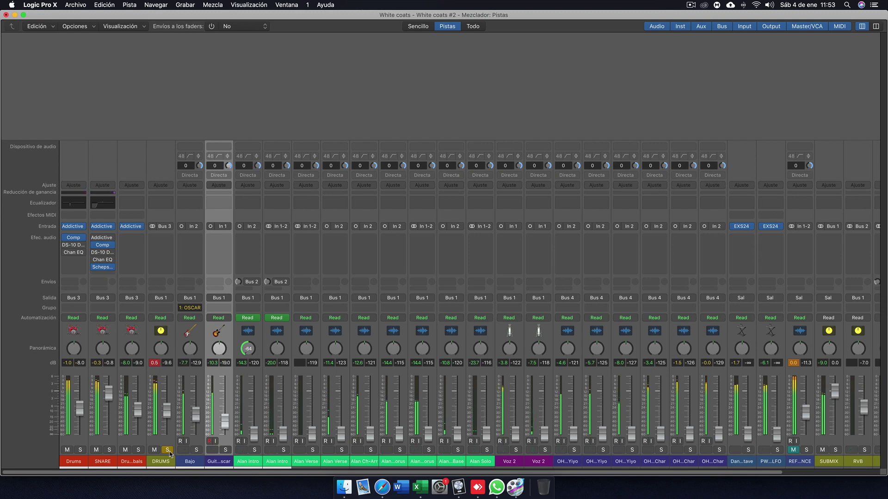
pyautogui.click(168, 450)
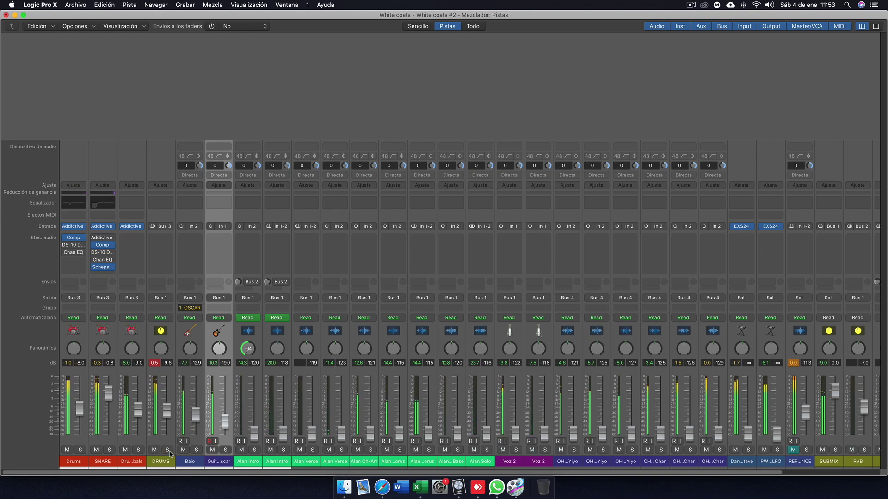
pyautogui.click(168, 451)
pyautogui.click(168, 451)
pyautogui.click(169, 451)
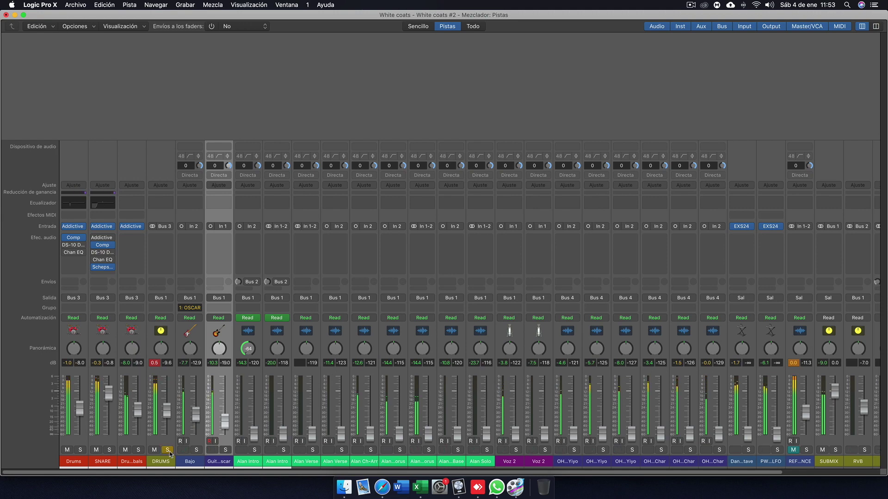
pyautogui.click(168, 451)
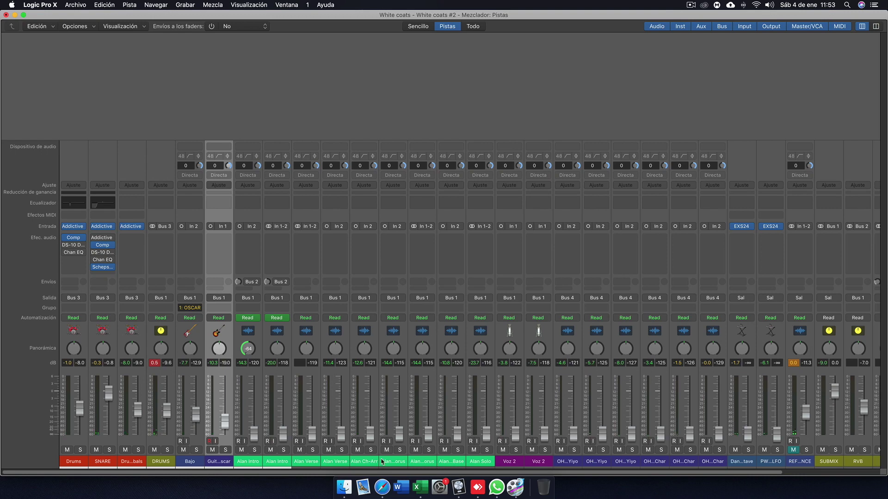
# Step: Try the green Ch-Arr channel's fader at -9.6 dB, soloing and unsoloing the channel to check it
pyautogui.hscroll(3, 382, 461)
pyautogui.click(346, 463)
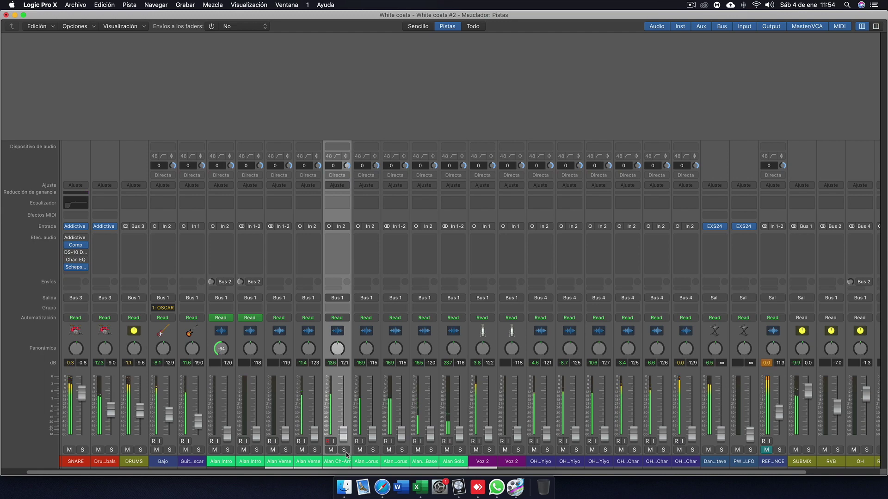
pyautogui.click(344, 450)
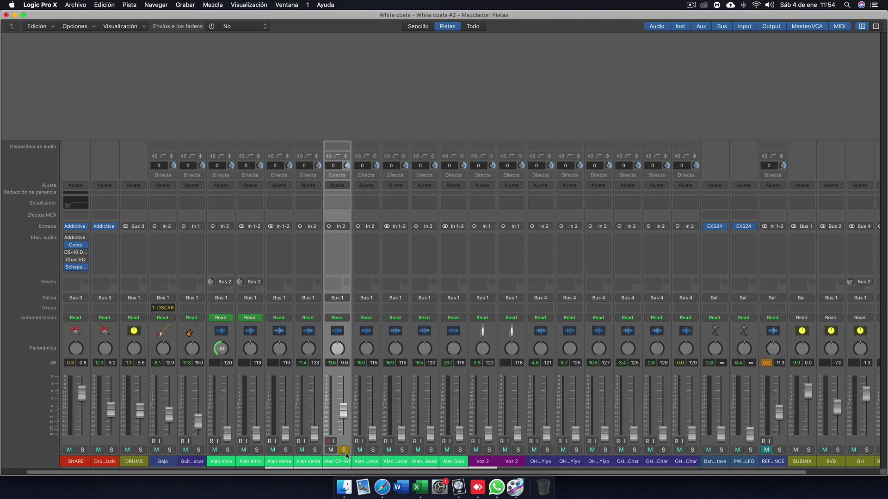
pyautogui.click(345, 451)
# Step: Pan only the green Ch-Arr channel fully left to -64 and raise its fader to -13.2 dB during playback
pyautogui.keyDown('shift'); pyautogui.click(424, 462); pyautogui.keyUp('shift')
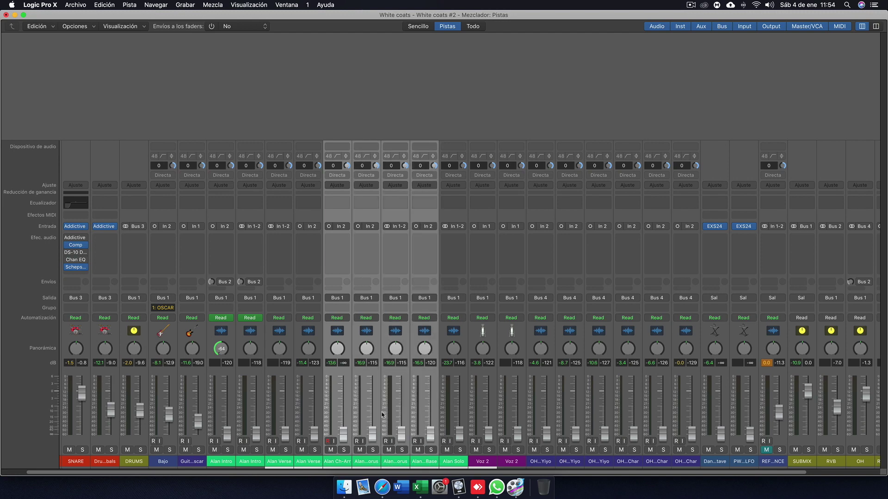
pyautogui.click(339, 460)
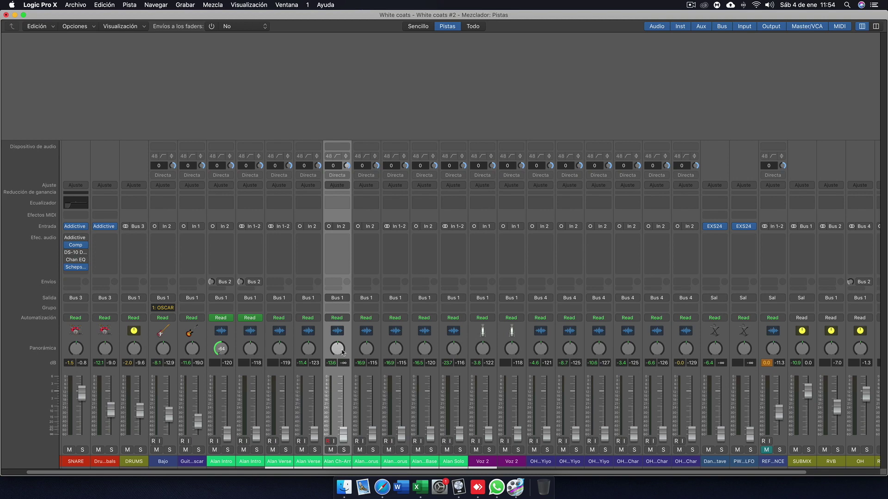
pyautogui.hscroll(3, 343, 353)
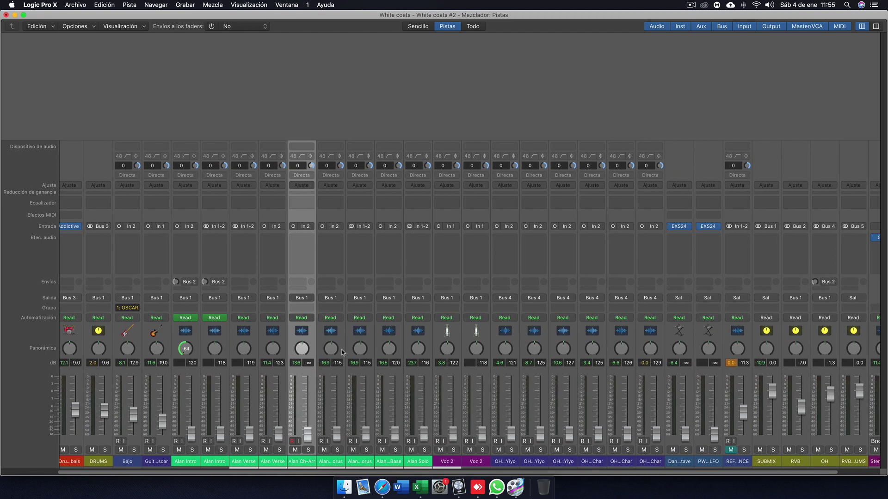
pyautogui.hscroll(-2, 342, 353)
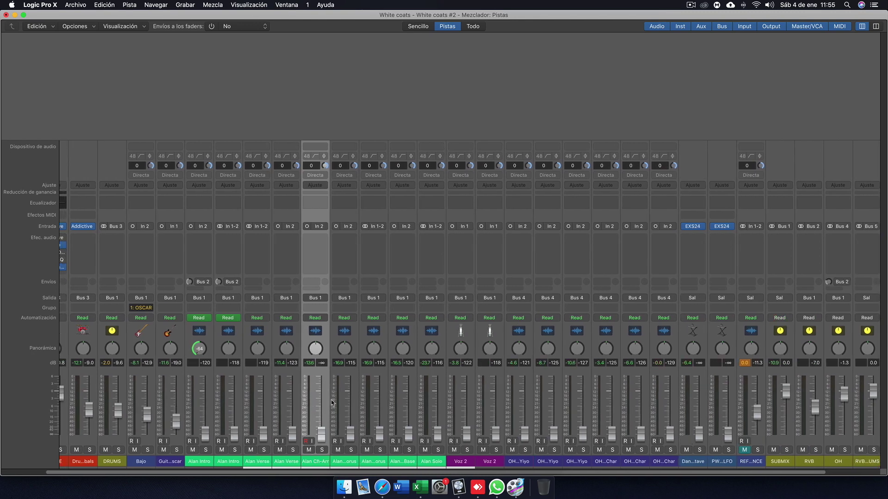
pyautogui.moveTo(316, 349); pyautogui.dragTo(332, 439)
pyautogui.press('space')
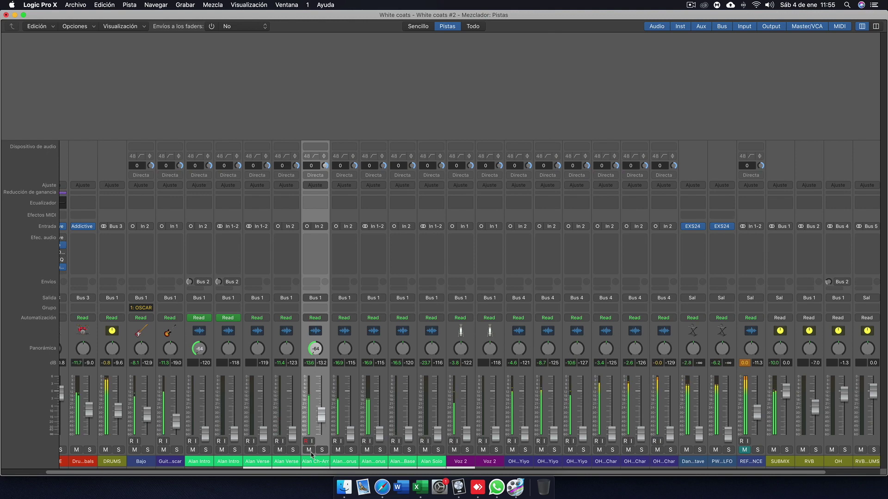
# Step: Mute and unmute the green Ch-Arr channel to compare the mix with and without it
pyautogui.click(310, 450)
pyautogui.click(310, 451)
# Step: Pan the first green chorus channel right to +63 and raise its fader to -8.6 dB, toggling its mute and the DRUMS solo to compare
pyautogui.click(351, 442)
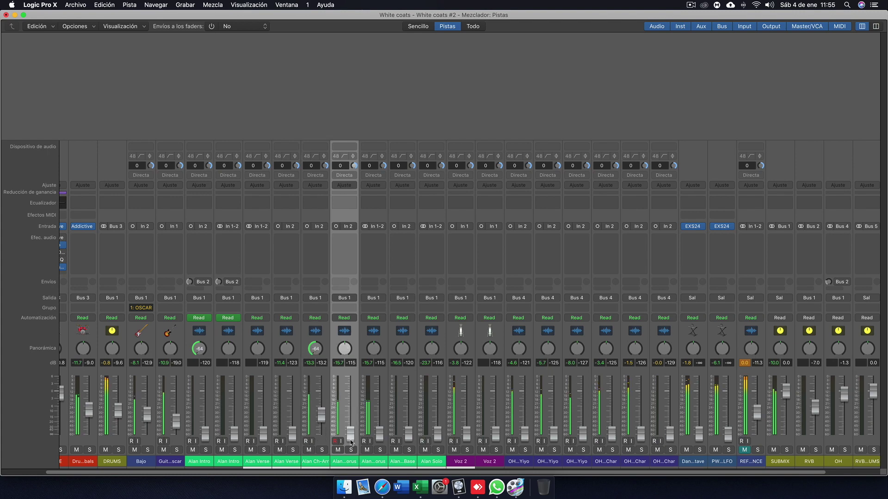
pyautogui.moveTo(344, 348); pyautogui.dragTo(344, 364)
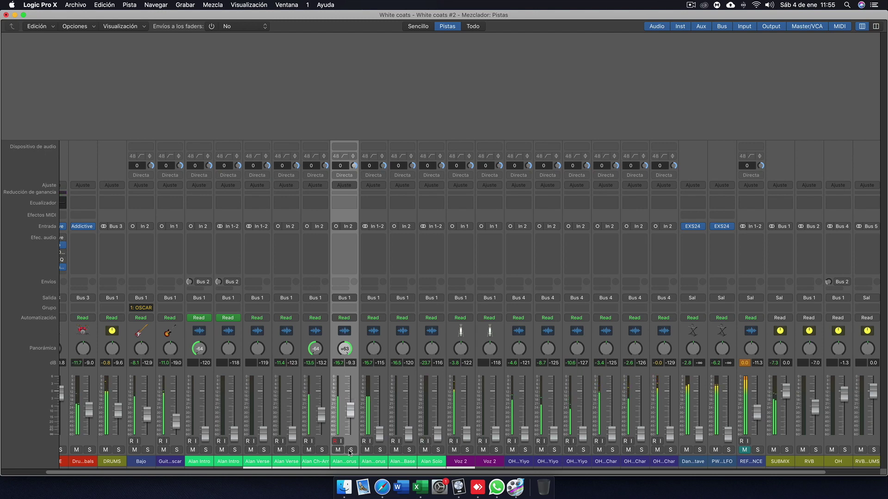
pyautogui.click(339, 450)
pyautogui.click(338, 450)
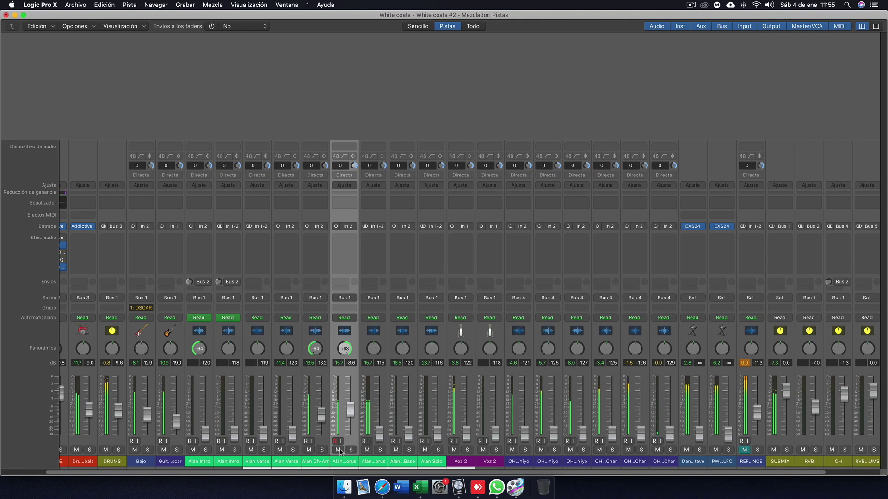
pyautogui.click(122, 452)
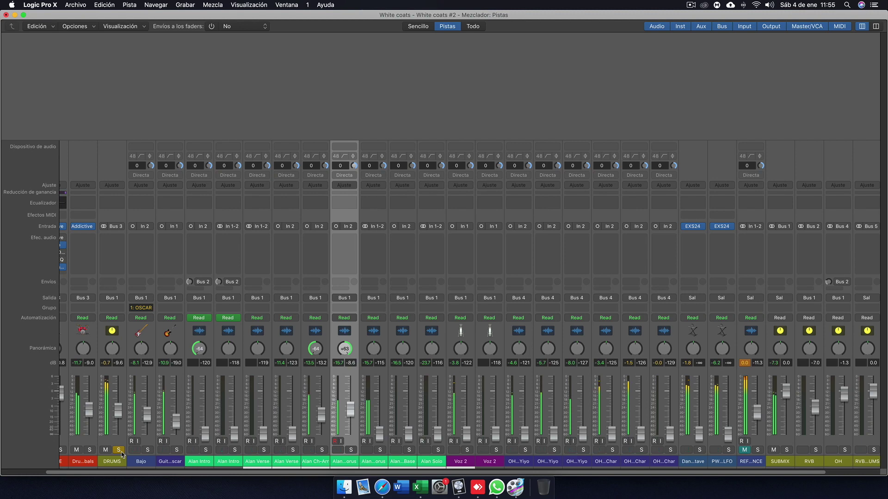
pyautogui.click(120, 451)
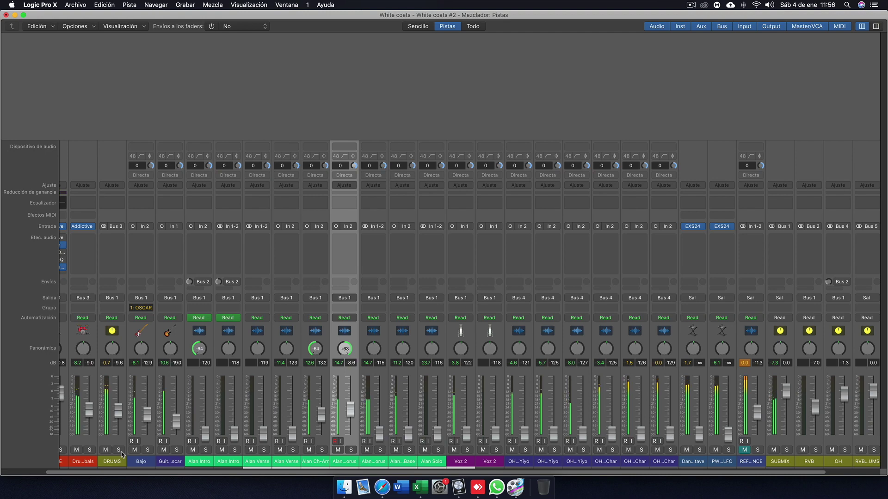
# Step: Pan the second green chorus channel fully left to -64 and set its fader to -6.1 dB, checking with its own solo and the DRUMS solo
pyautogui.click(381, 463)
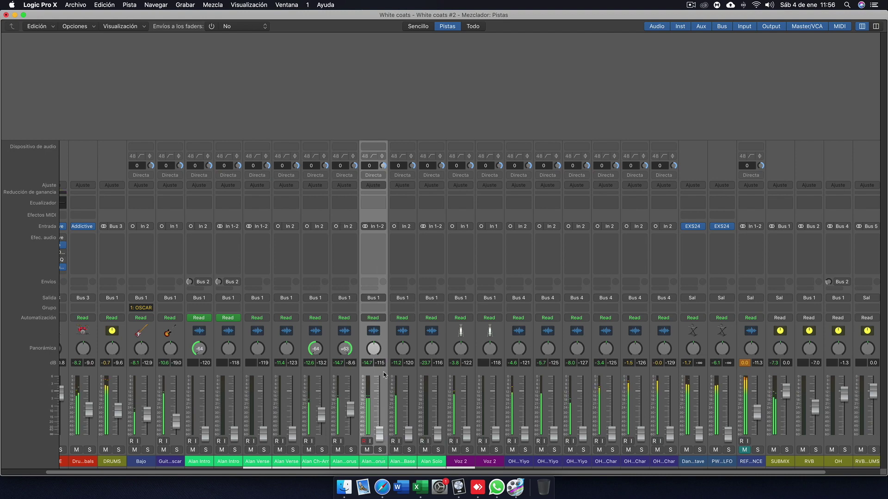
pyautogui.moveTo(373, 349); pyautogui.dragTo(373, 365)
pyautogui.click(380, 450)
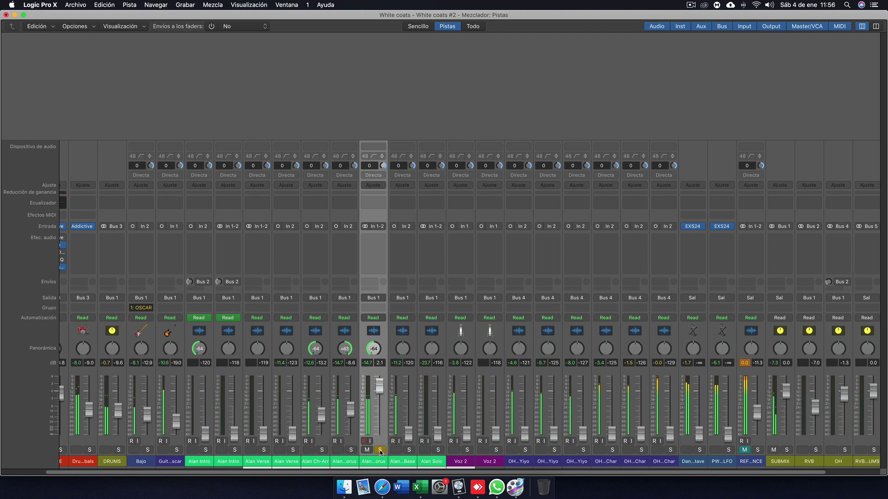
pyautogui.click(380, 450)
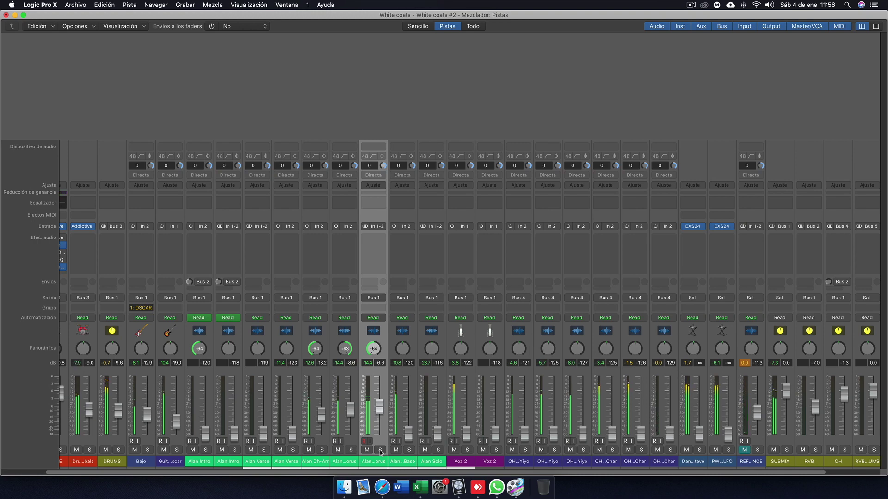
pyautogui.click(369, 451)
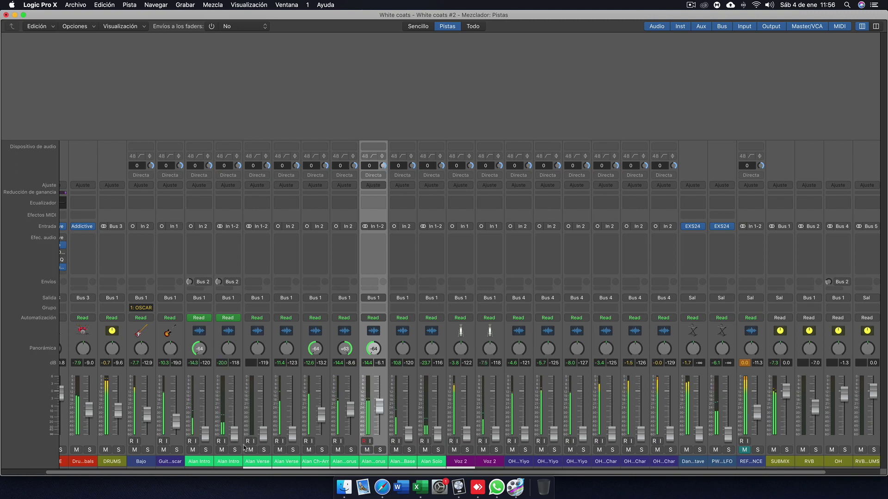
pyautogui.click(118, 450)
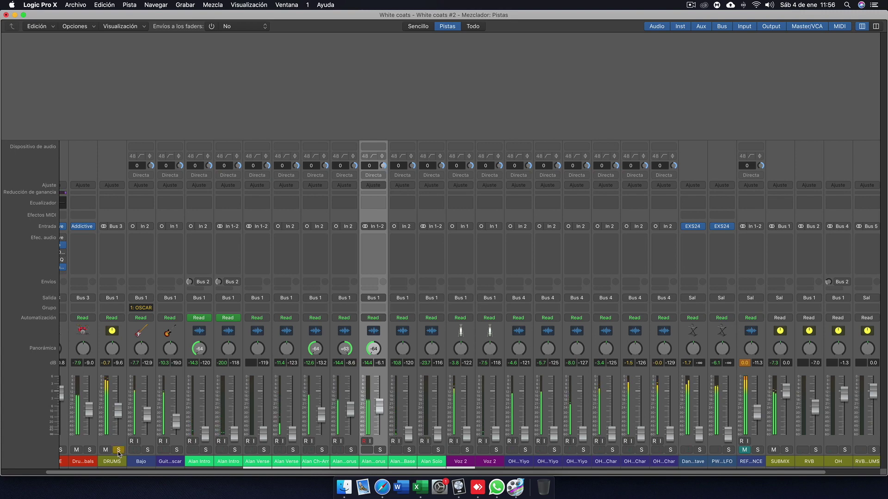
pyautogui.click(118, 450)
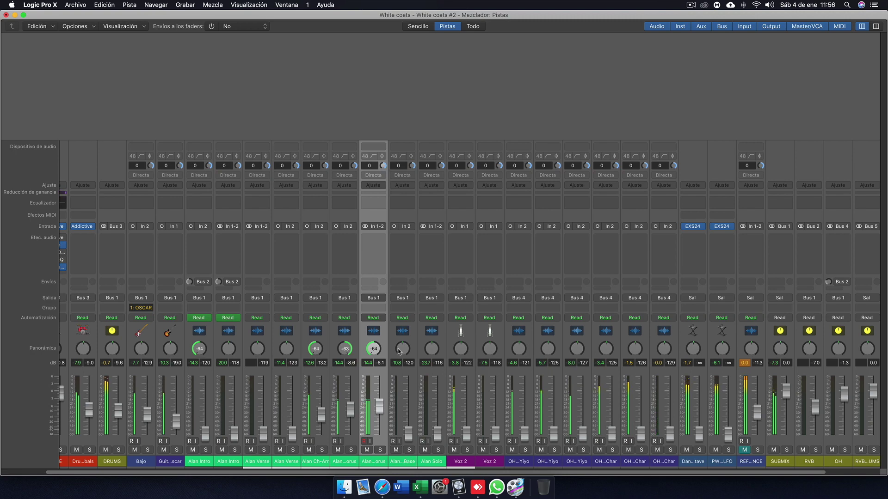
# Step: Pan the green Base channel right to +63 and set its fader to -10.3 dB, toggling the DRUMS solo to compare
pyautogui.click(410, 445)
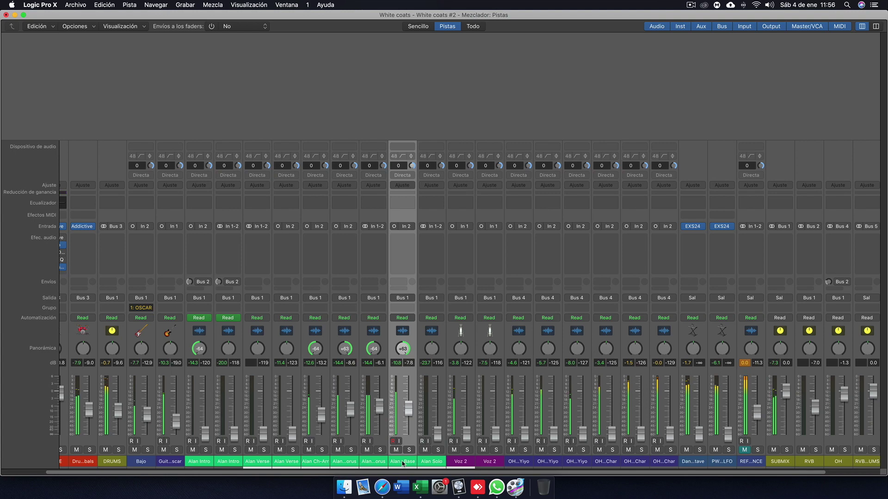
pyautogui.click(409, 451)
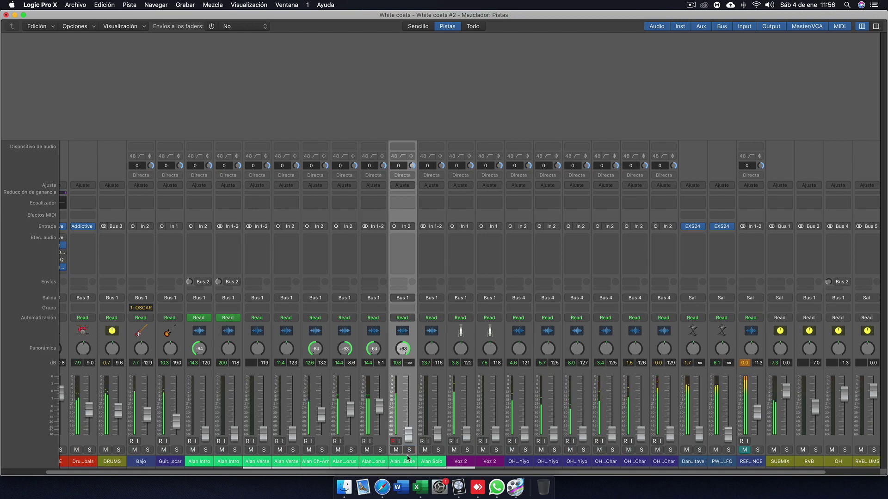
pyautogui.click(409, 452)
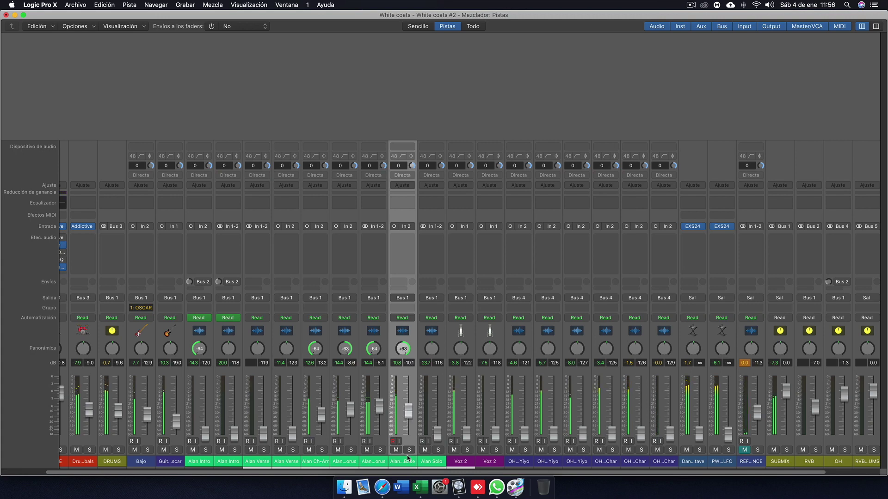
pyautogui.click(118, 450)
pyautogui.click(119, 450)
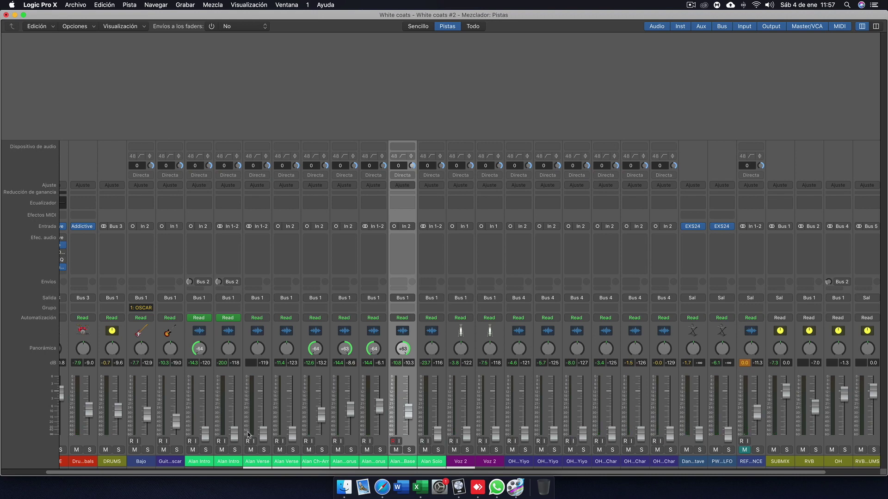
# Step: Play back the mix built so far and review the levels of the channels across the mixer
pyautogui.hscroll(5, 428, 345)
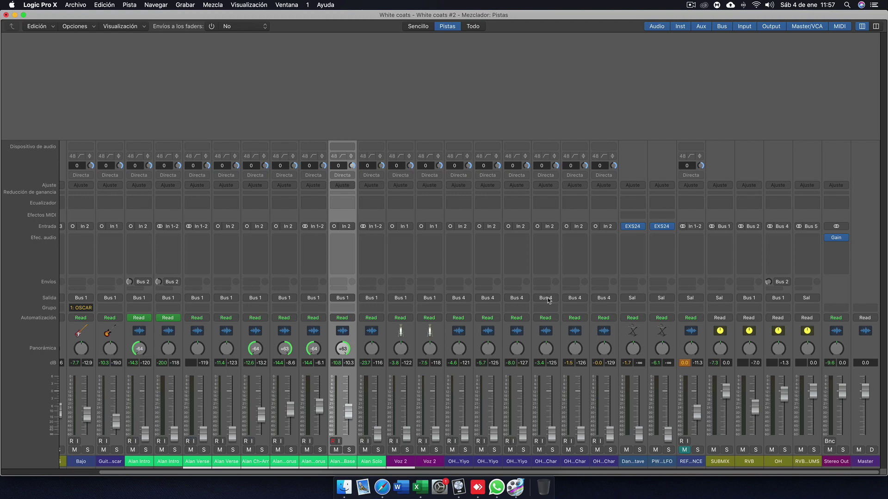
pyautogui.press('space')
pyautogui.hscroll(-3, 245, 366)
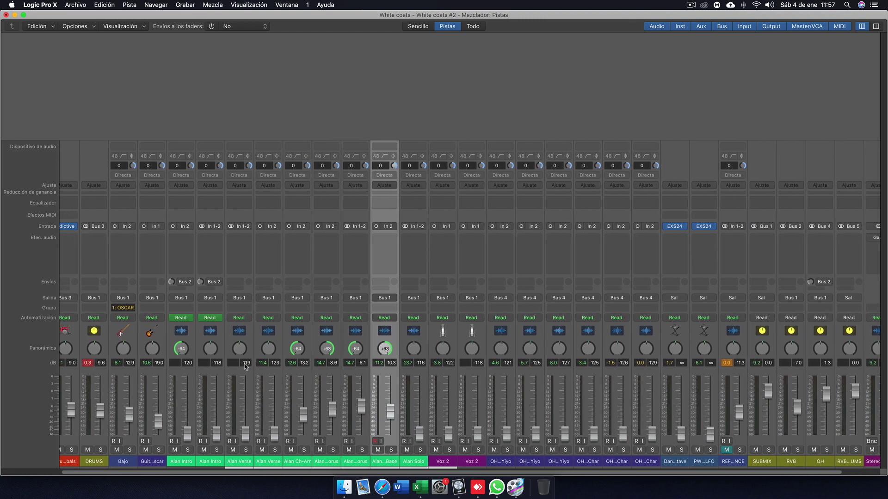
pyautogui.hscroll(-1, 283, 424)
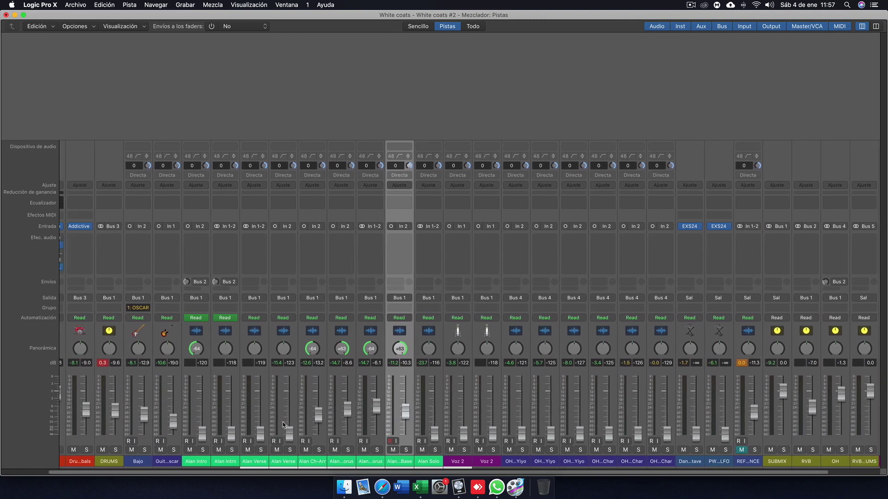
pyautogui.hscroll(-2, 283, 424)
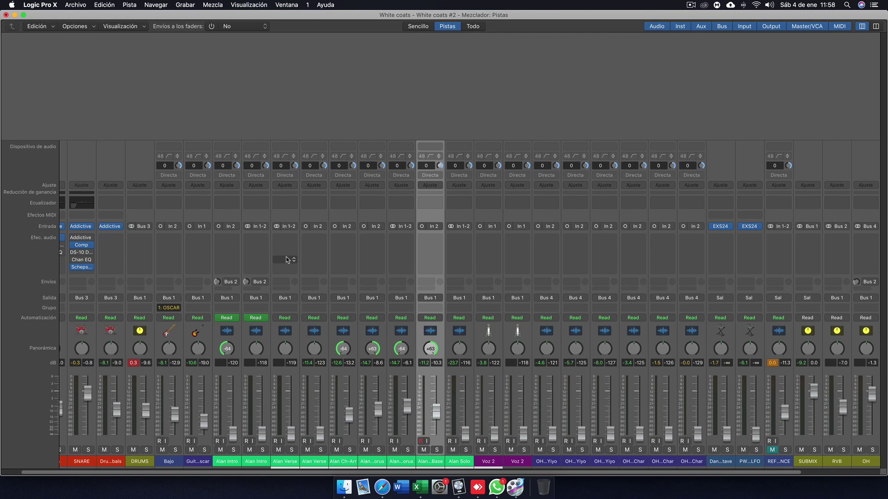
pyautogui.hscroll(2, 536, 439)
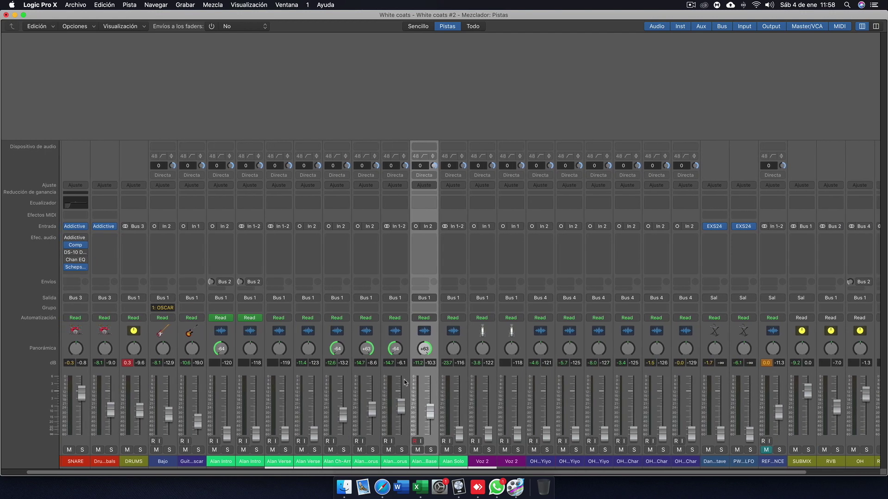
pyautogui.hscroll(4, 535, 440)
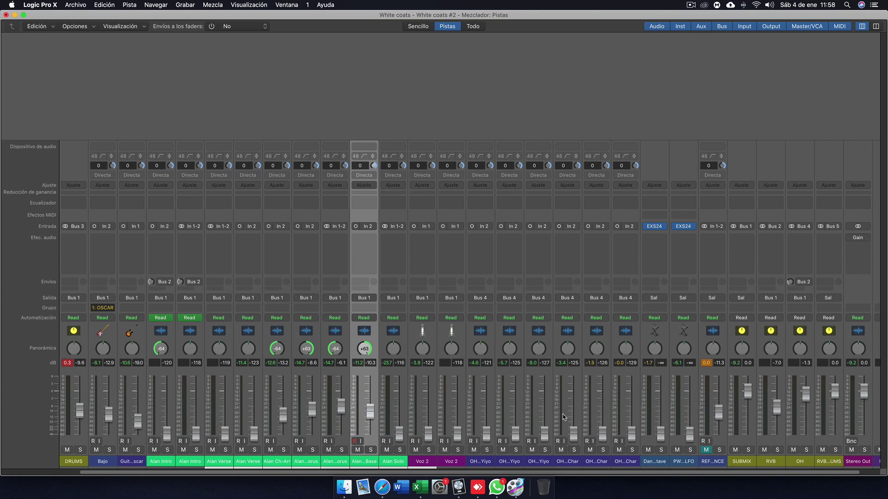
# Step: Resume playback and raise the first Voz 2 channel's fader to -7.4 dB
pyautogui.hscroll(2, 827, 238)
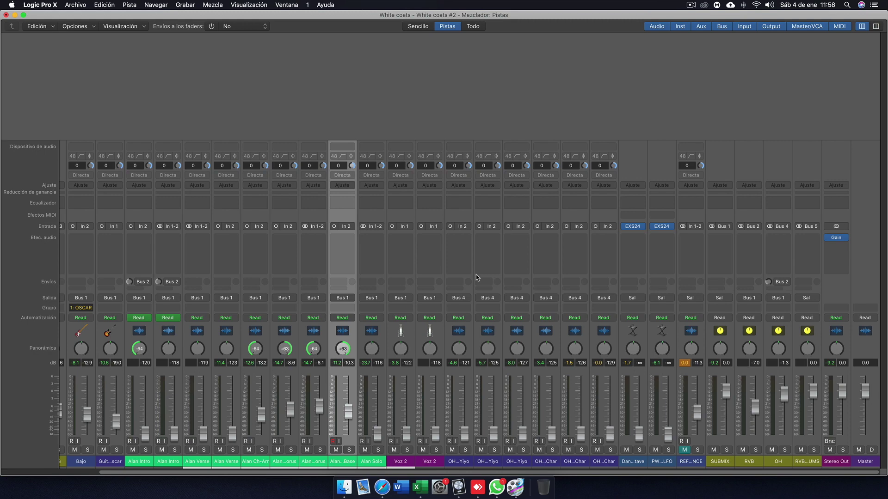
pyautogui.press('space')
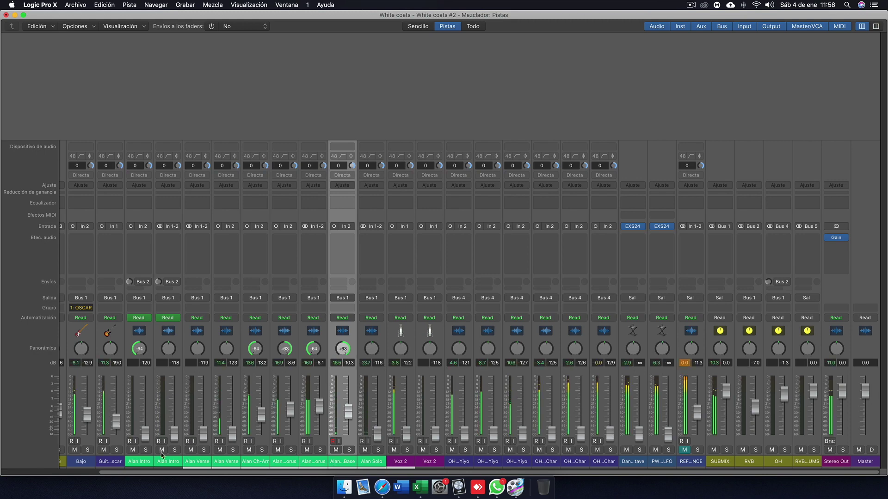
pyautogui.click(406, 465)
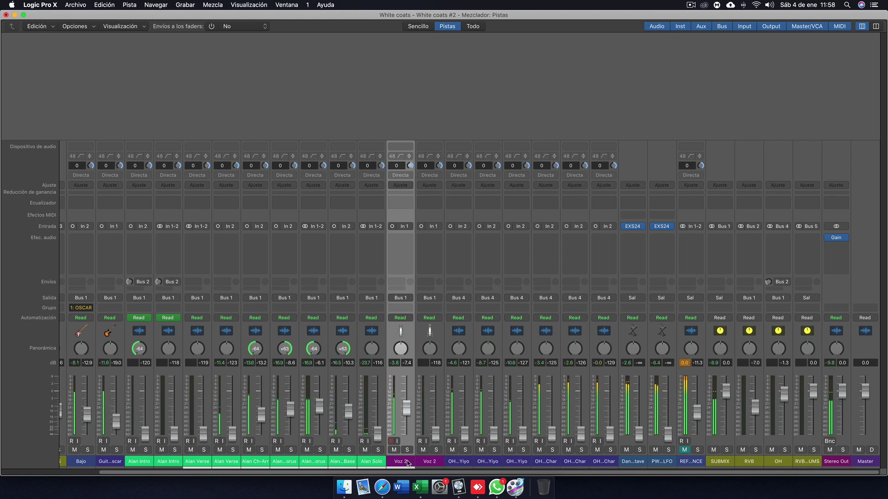
# Step: Pan the first two blue OH channels to -64 and +63 and set their faders to -14.2 and -16.3 dB
pyautogui.click(465, 463)
pyautogui.moveTo(463, 351); pyautogui.dragTo(482, 408)
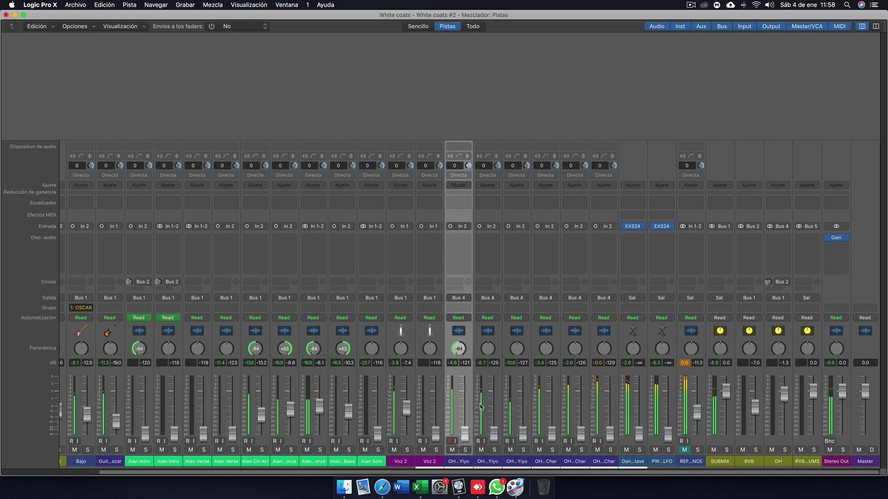
pyautogui.moveTo(491, 355); pyautogui.dragTo(499, 323)
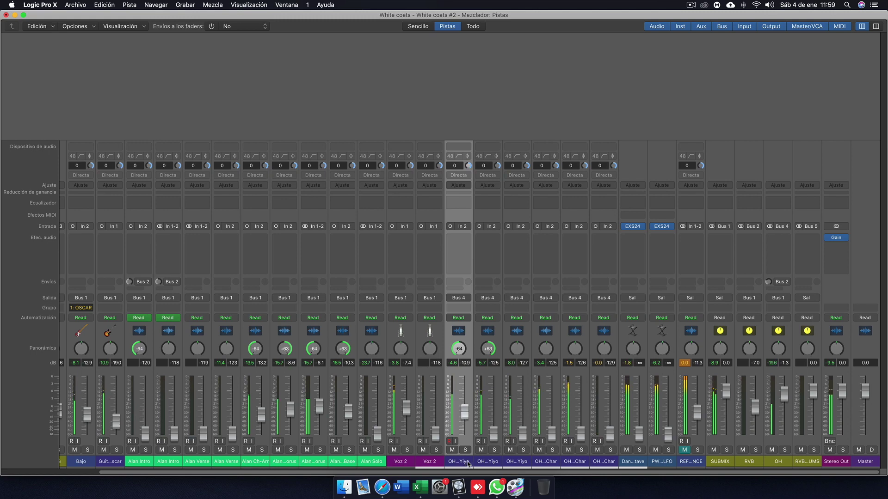
pyautogui.click(489, 465)
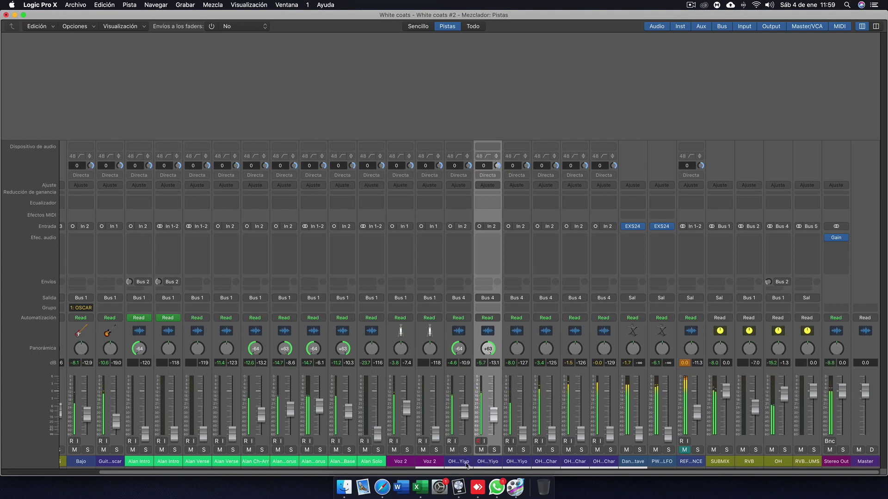
pyautogui.keyDown('shift'); pyautogui.click(467, 466); pyautogui.keyUp('shift')
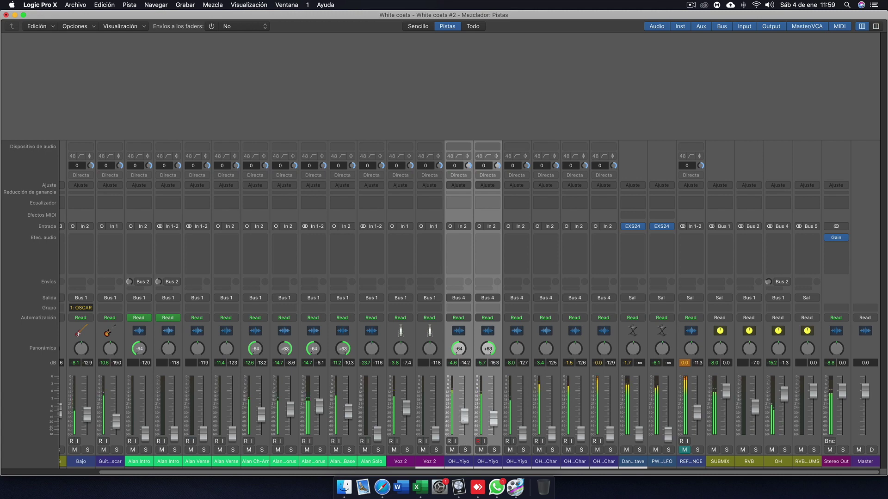
# Step: Pan the third, fourth and fifth blue OH channels to -64, +63 and -64, with faders at -8.9, -15.4 and -17.8 dB
pyautogui.click(520, 463)
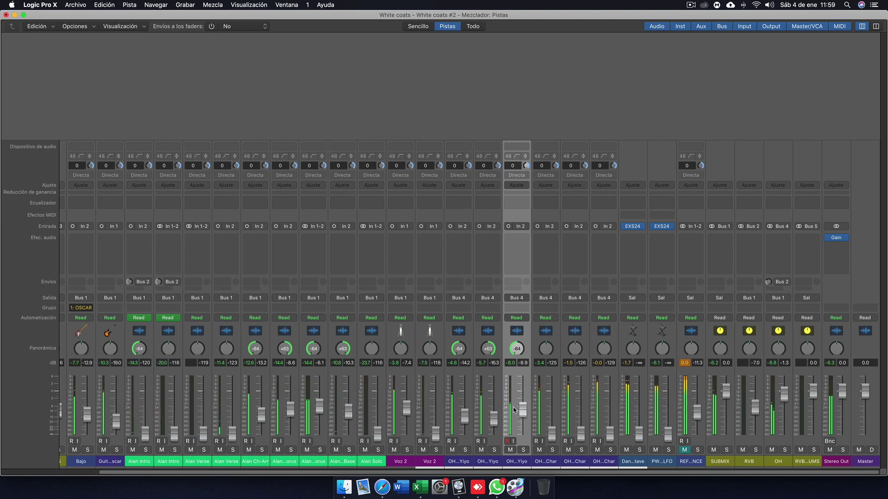
pyautogui.click(551, 459)
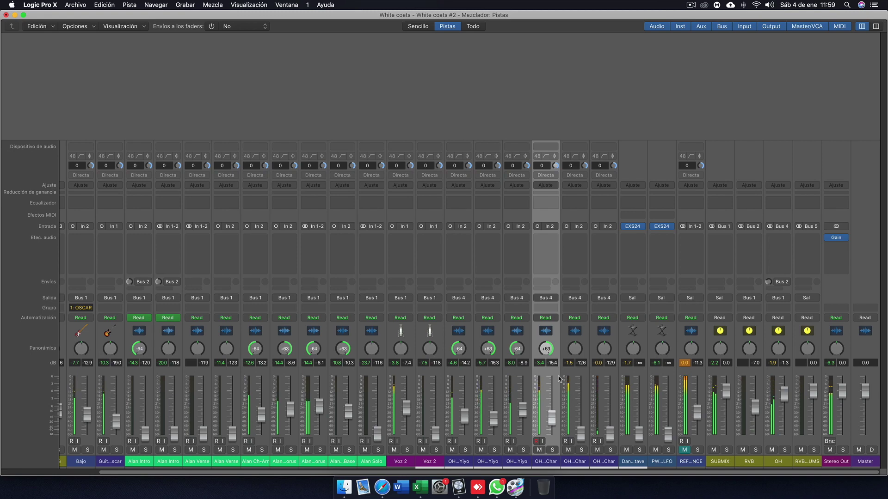
pyautogui.click(581, 462)
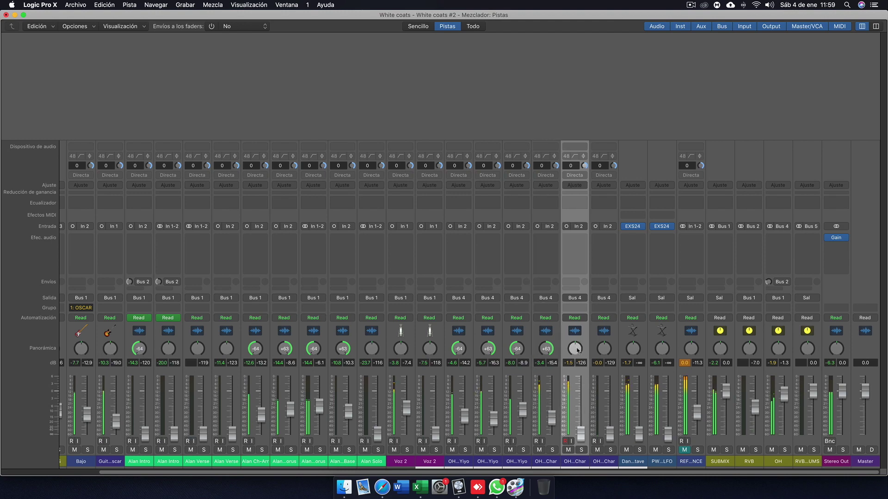
pyautogui.moveTo(575, 350); pyautogui.dragTo(578, 383)
pyautogui.moveTo(581, 435); pyautogui.dragTo(582, 396)
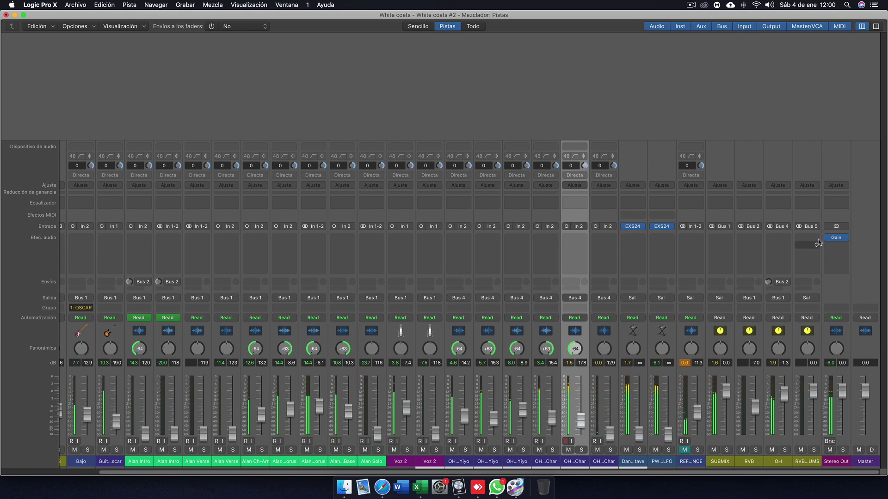
# Step: Bypass and re-enable the Gain plug-in on the Stereo Out channel to compare stereo with mono
pyautogui.moveTo(829, 240)
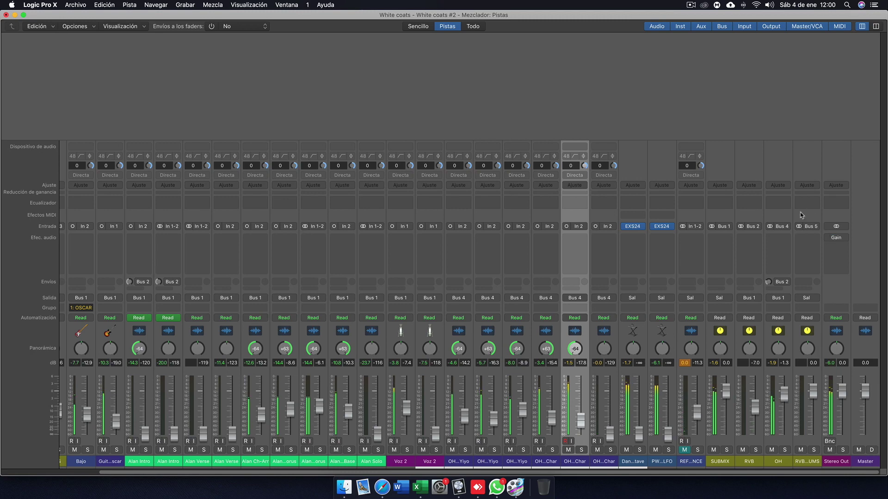
pyautogui.click(828, 238)
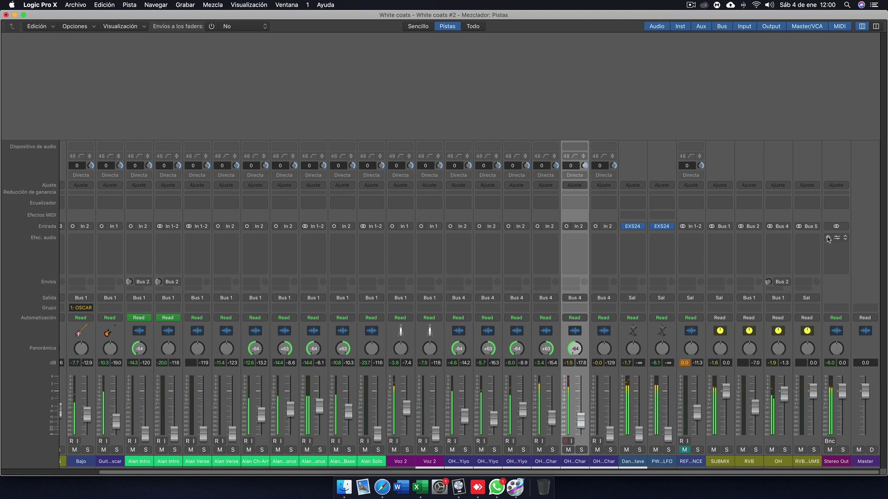
# Step: Lower the faders of the first five blue OH channels together, bringing the first one to -16.4 dB
pyautogui.keyDown('shift'); pyautogui.click(466, 460); pyautogui.keyUp('shift')
pyautogui.moveTo(464, 415); pyautogui.dragTo(465, 418)
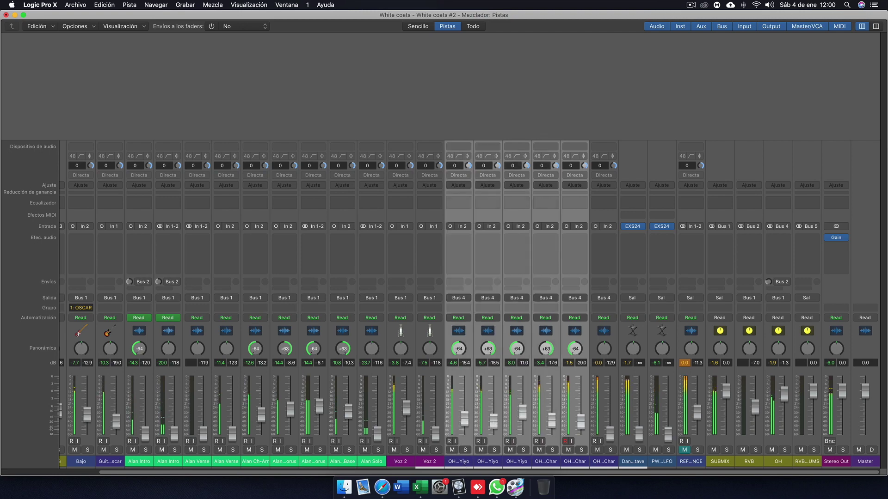
# Step: Compare stereo with mono using the Stereo Out Gain plug-in, and bring the Dan…tave synth channel's fader up to -23.2 dB
pyautogui.click(828, 238)
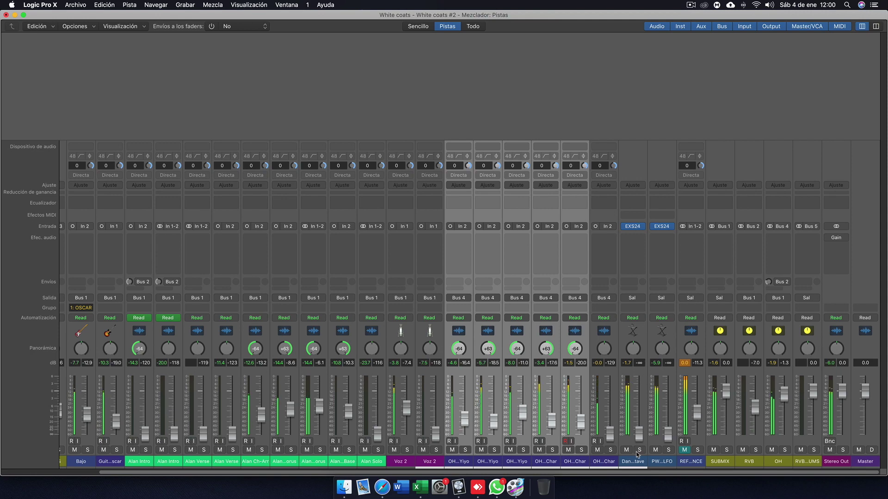
pyautogui.click(832, 238)
pyautogui.click(636, 458)
pyautogui.click(640, 450)
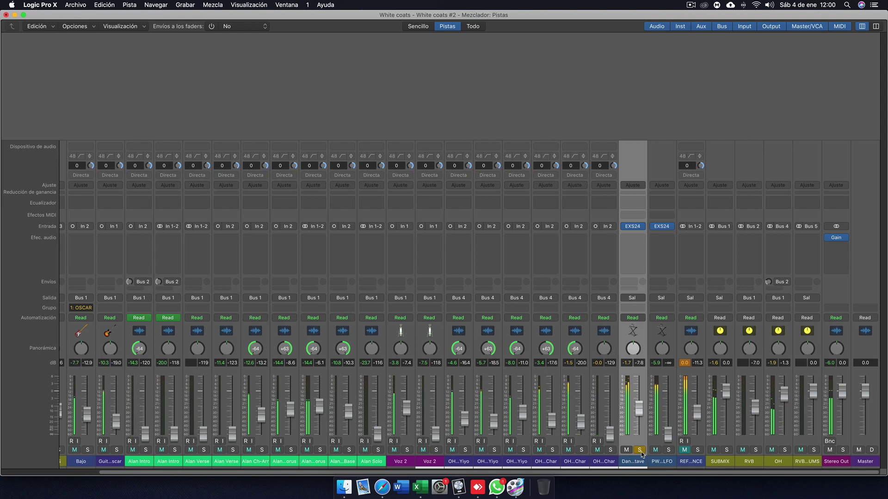
pyautogui.click(640, 450)
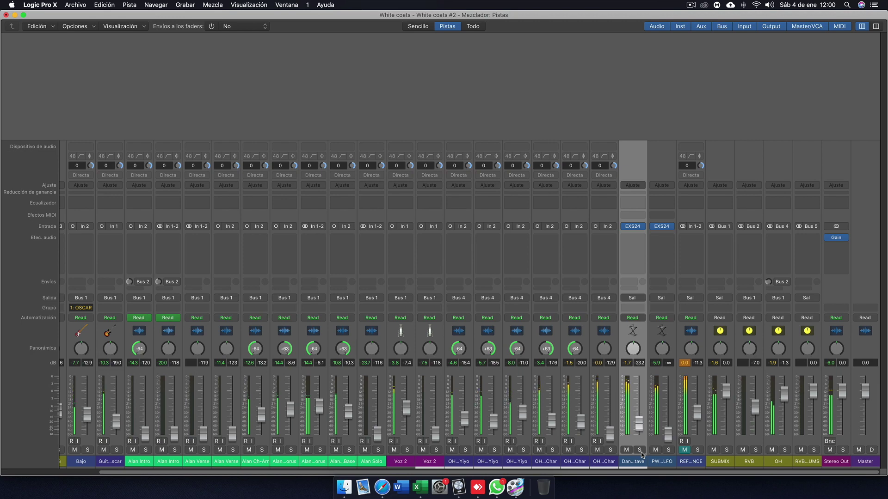
# Step: Pan the Dan…tave channel to -37 and raise its fader to -22.1 dB, comparing the mix with it muted and unmuted
pyautogui.click(630, 450)
pyautogui.click(627, 450)
pyautogui.moveTo(635, 357); pyautogui.dragTo(642, 422)
pyautogui.click(628, 450)
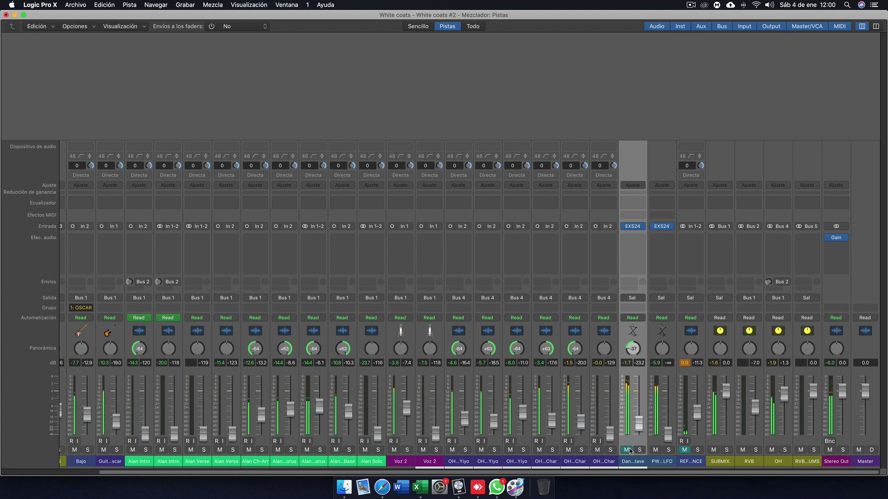
pyautogui.click(628, 449)
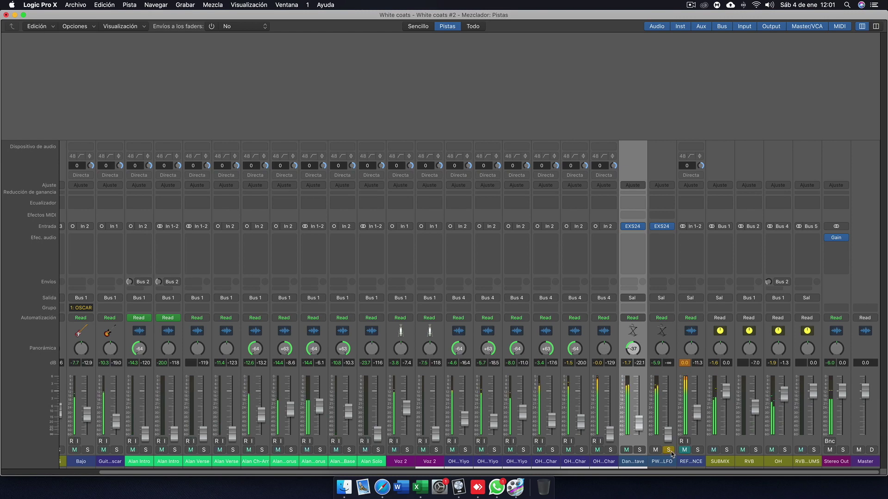
# Step: Bring in the PW…LFO channel with its fader at -21.0 dB and pan at +31, checking it soloed and in the mix
pyautogui.click(670, 461)
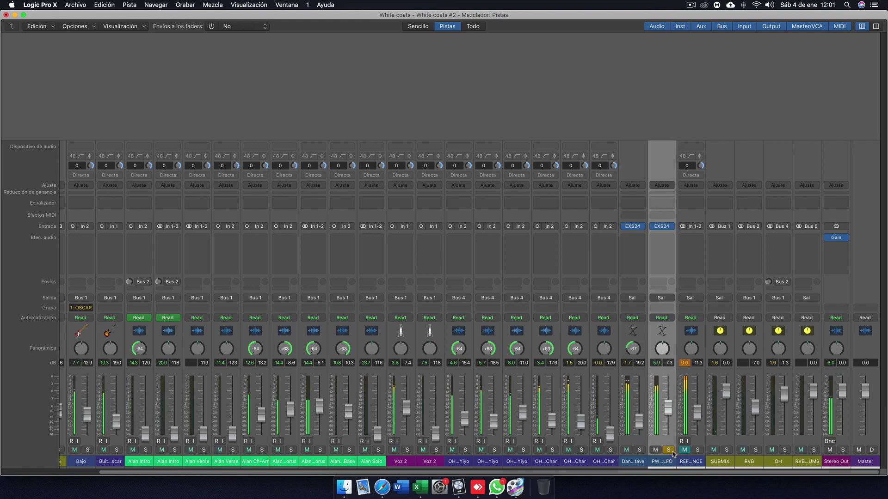
pyautogui.click(672, 450)
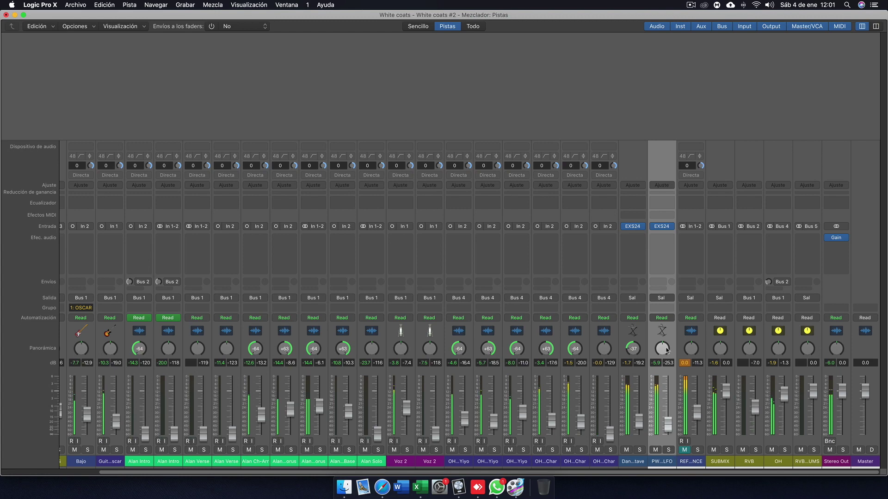
pyautogui.moveTo(663, 350); pyautogui.dragTo(662, 338)
pyautogui.click(667, 451)
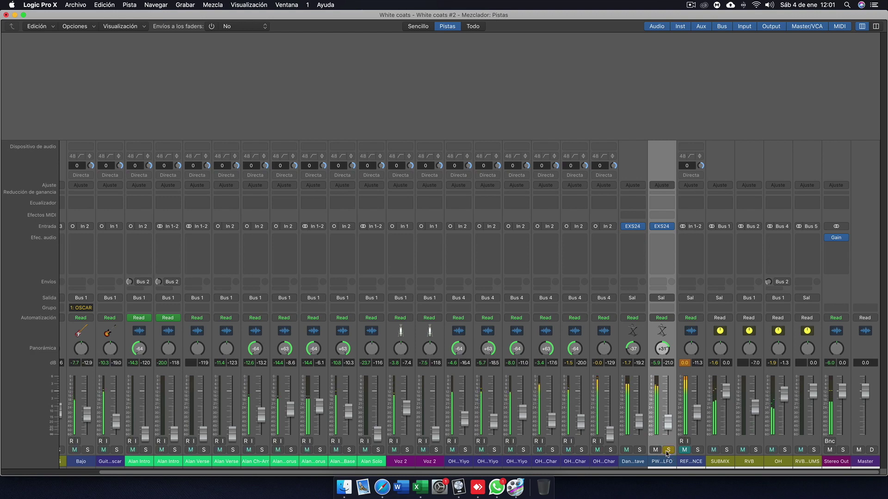
pyautogui.click(667, 451)
# Step: Narrow the Dan…tave and PW…LFO panning to -16 and +15 in stereo, and lower their faders together to -22.5 and -24.3 dB in mono
pyautogui.click(828, 238)
pyautogui.moveTo(637, 349); pyautogui.dragTo(661, 356)
pyautogui.click(836, 237)
pyautogui.click(638, 457)
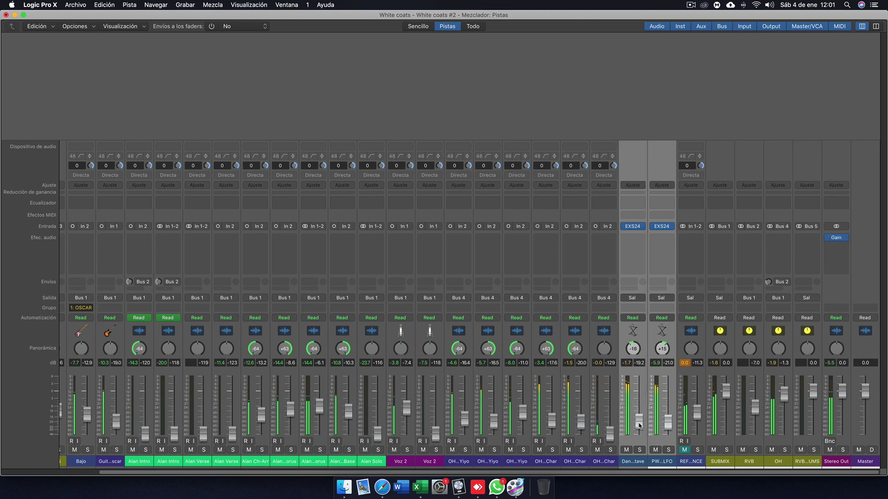
pyautogui.moveTo(639, 426); pyautogui.dragTo(639, 429)
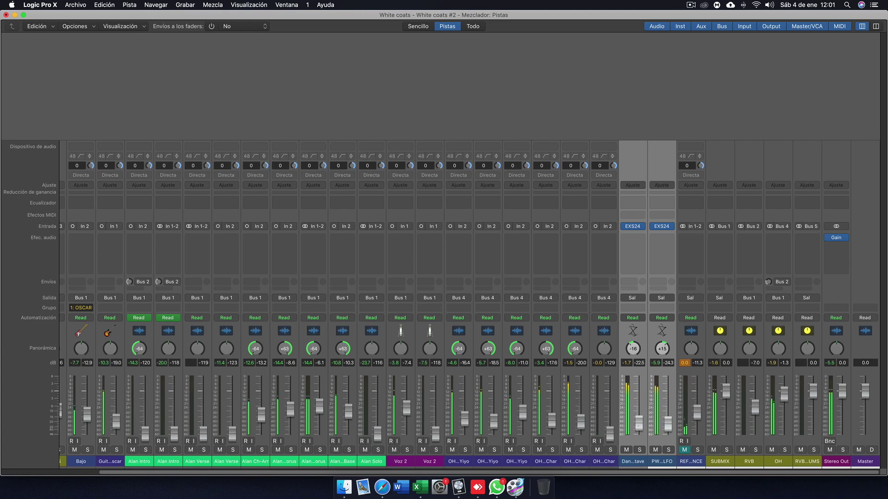
# Step: Bypass the Gain plug-in on the Stereo Out channel and review the whole mix in stereo across all channels
pyautogui.click(830, 237)
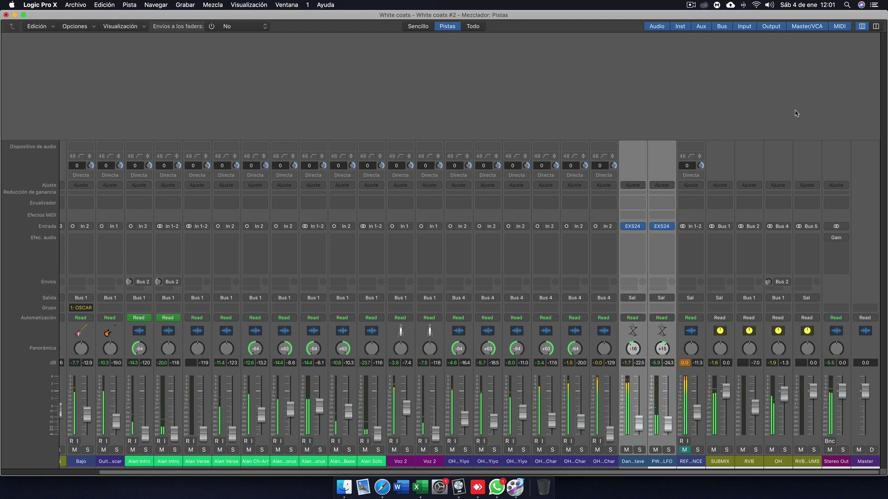
pyautogui.hscroll(1, 531, 263)
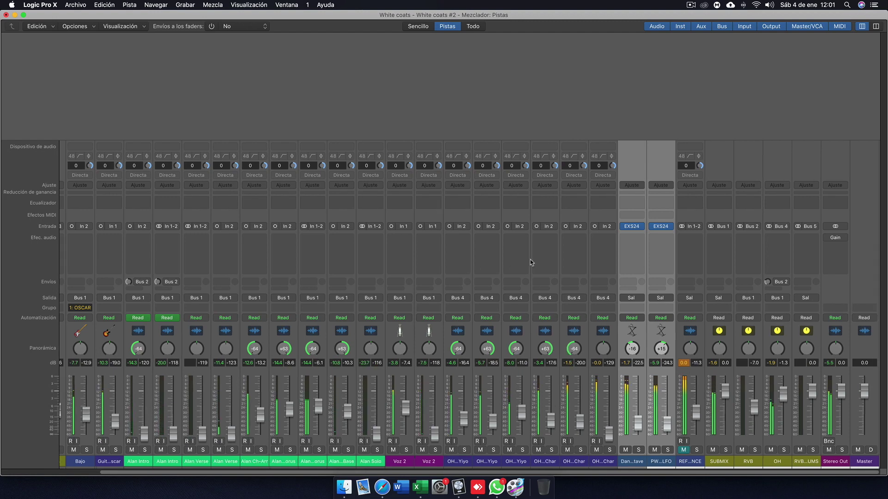
pyautogui.hscroll(-1, 531, 262)
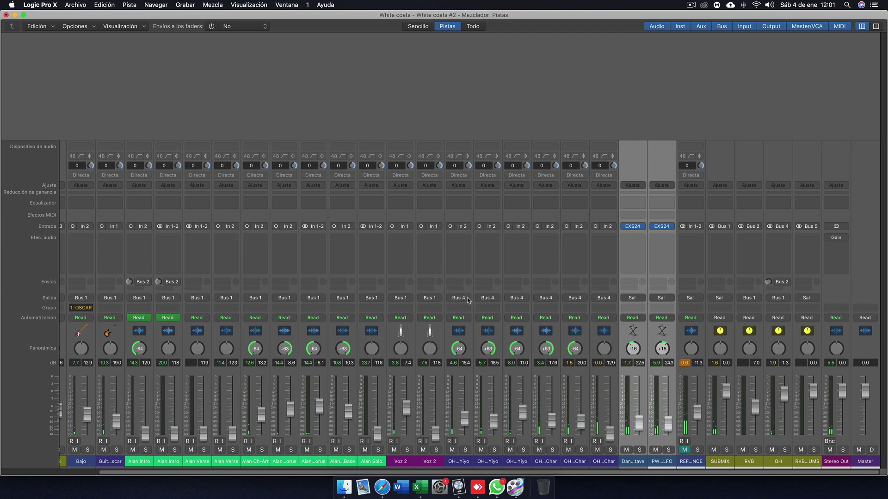
pyautogui.hscroll(-5, 310, 260)
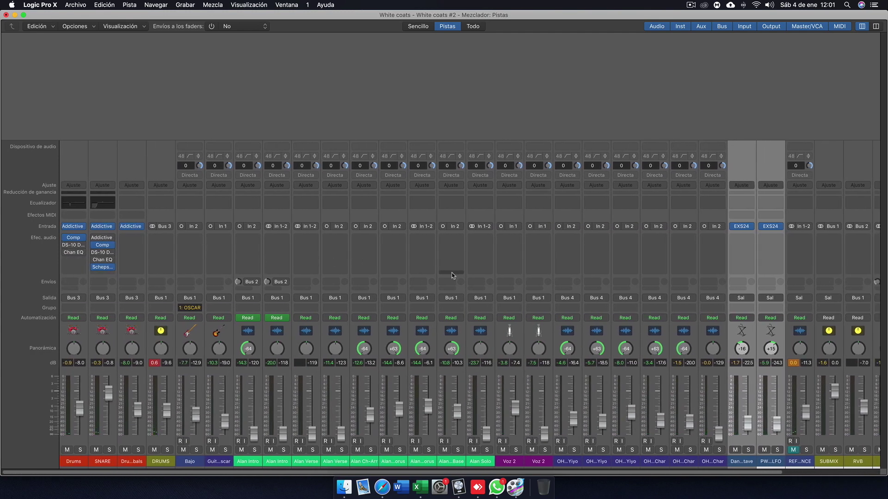